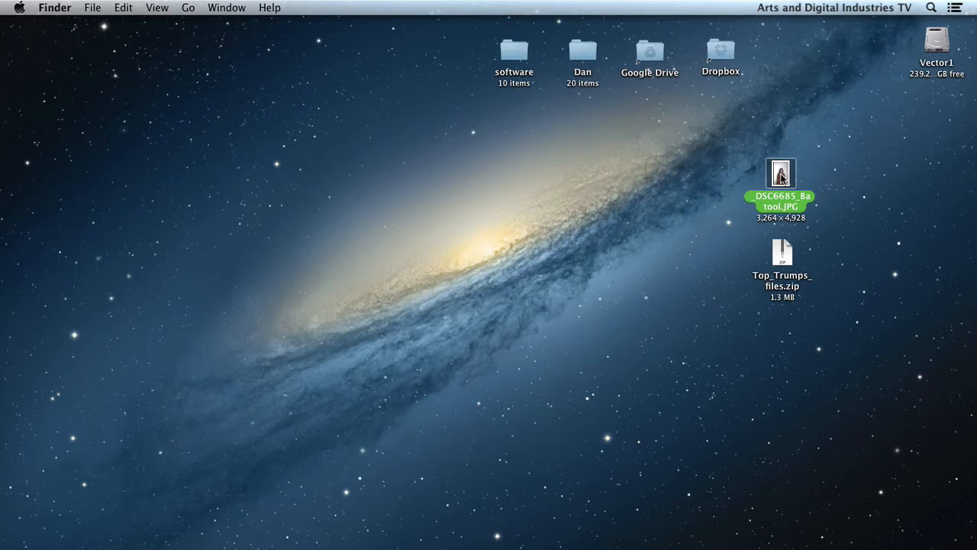
# - Open the portrait JPG from the desktop in Adobe Photoshop
pyautogui.press('ctrl')
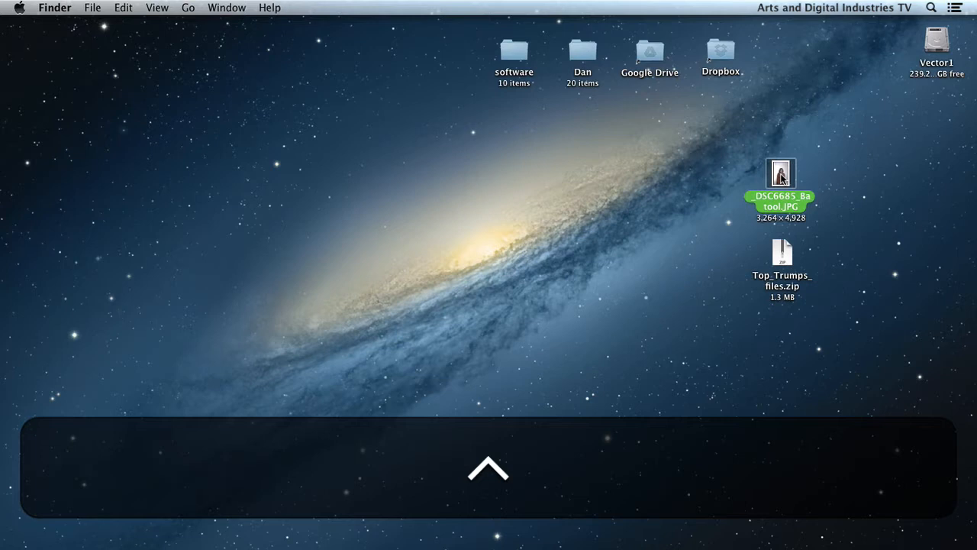
pyautogui.keyDown('ctrl'); pyautogui.click(780, 177); pyautogui.keyUp('ctrl')
pyautogui.moveTo(709, 194)
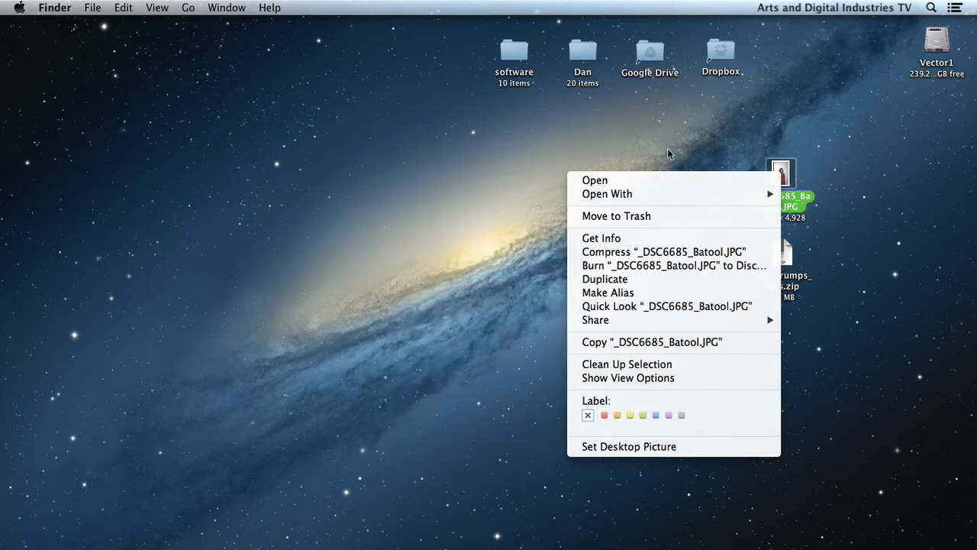
pyautogui.click(668, 149)
pyautogui.moveTo(777, 184); pyautogui.dragTo(644, 525)
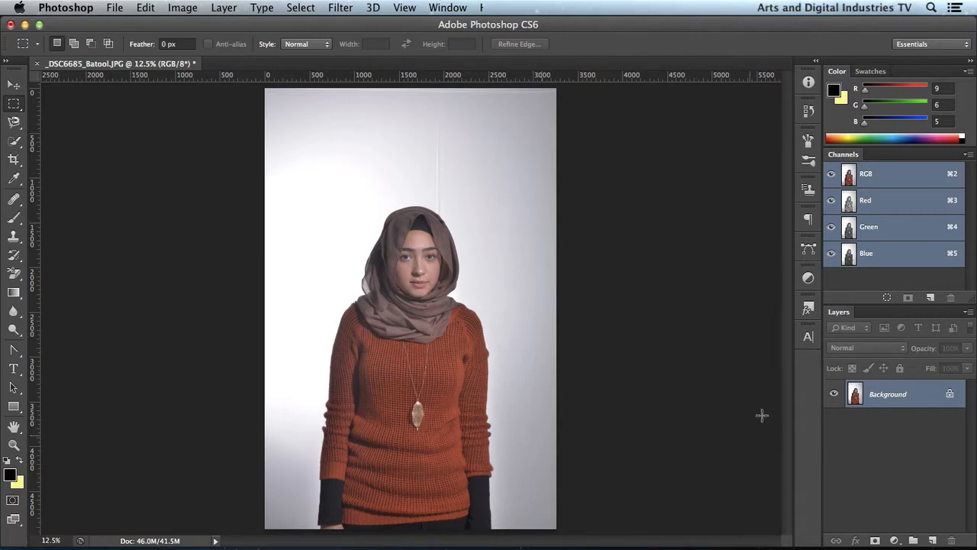
# - Reset the Essentials workspace to its default layout
pyautogui.click(938, 46)
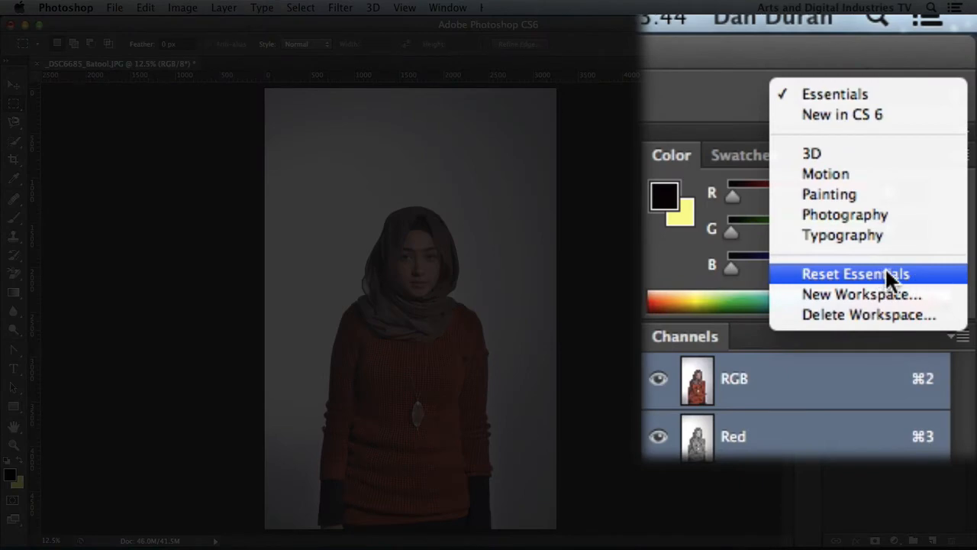
pyautogui.click(869, 274)
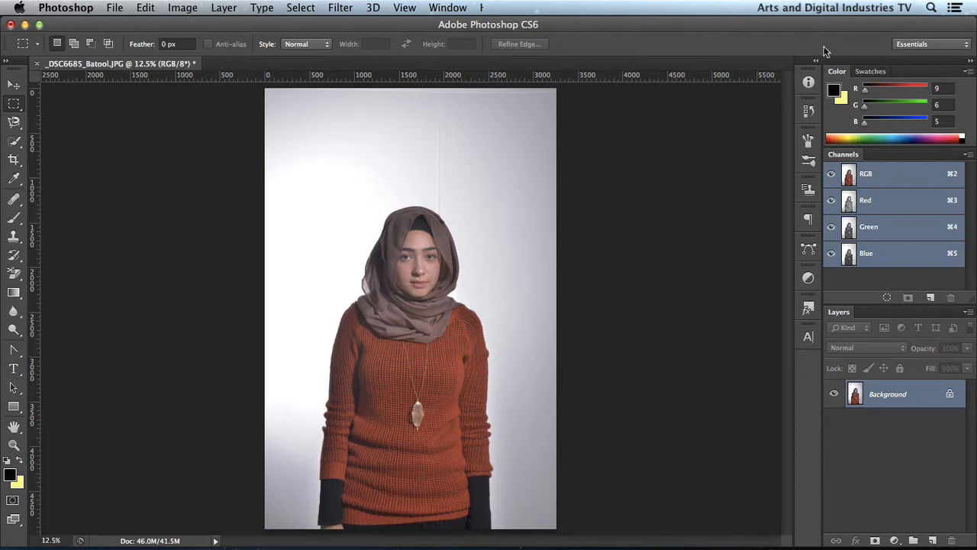
# - Look over the History and Brush panels, the help commands and the list of panels that can be shown
pyautogui.click(808, 111)
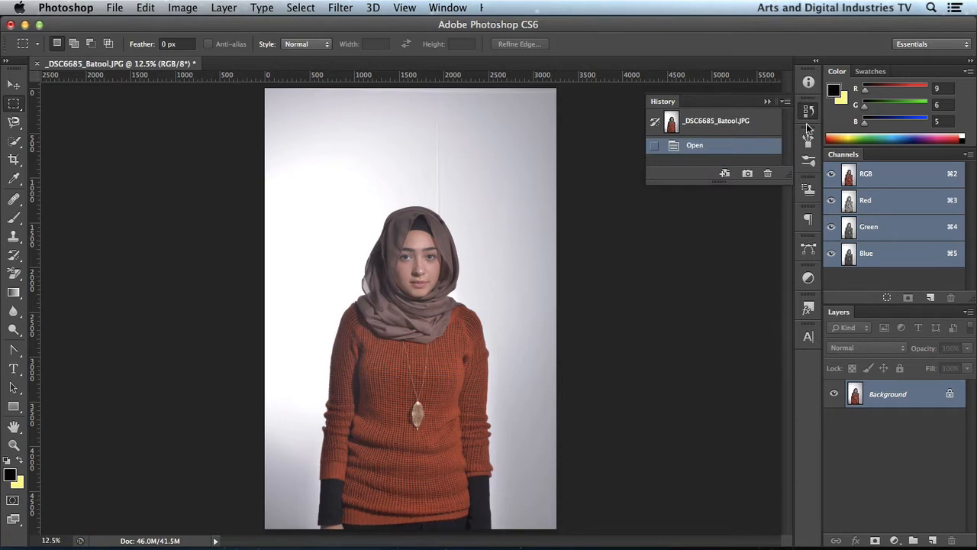
pyautogui.click(807, 161)
pyautogui.click(809, 141)
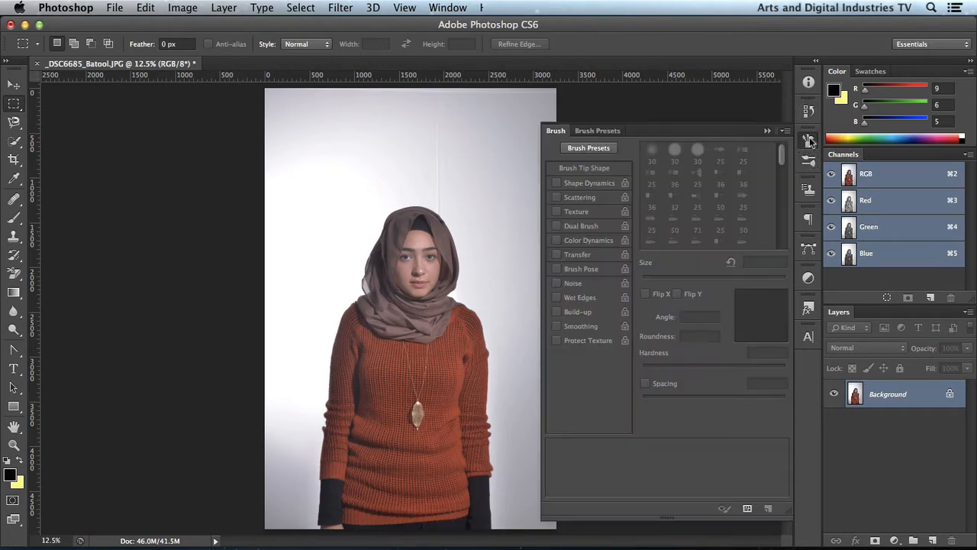
pyautogui.click(808, 142)
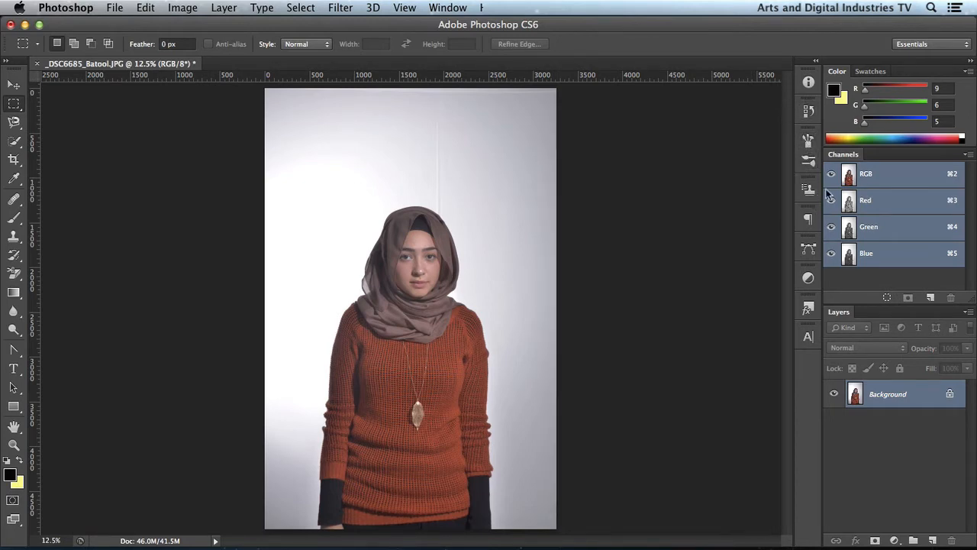
pyautogui.click(14, 84)
pyautogui.click(448, 7)
pyautogui.moveTo(485, 8)
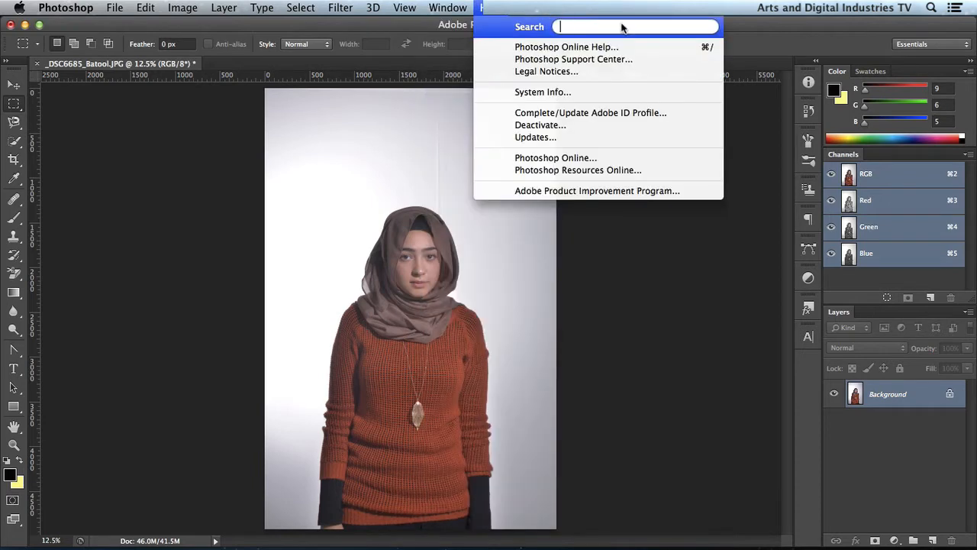
pyautogui.click(885, 441)
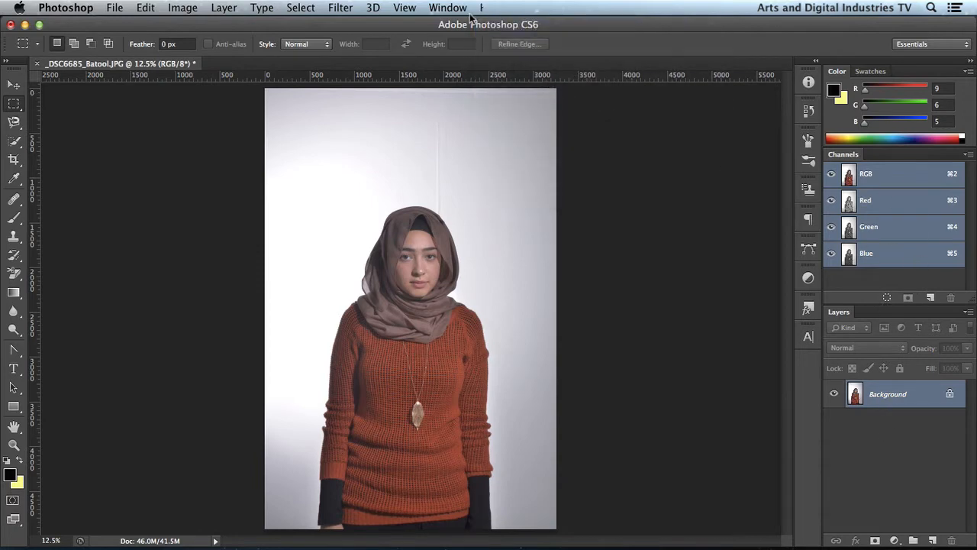
pyautogui.click(448, 7)
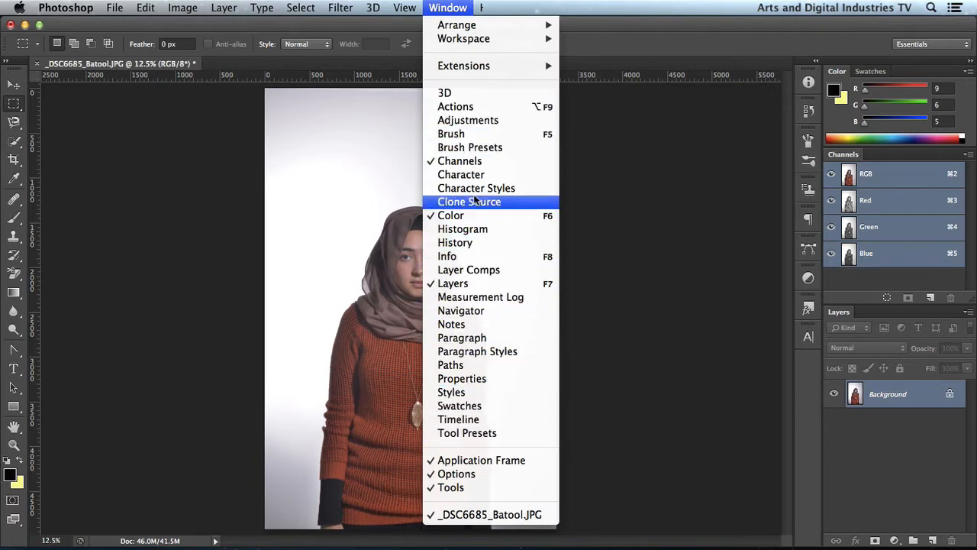
pyautogui.click(926, 448)
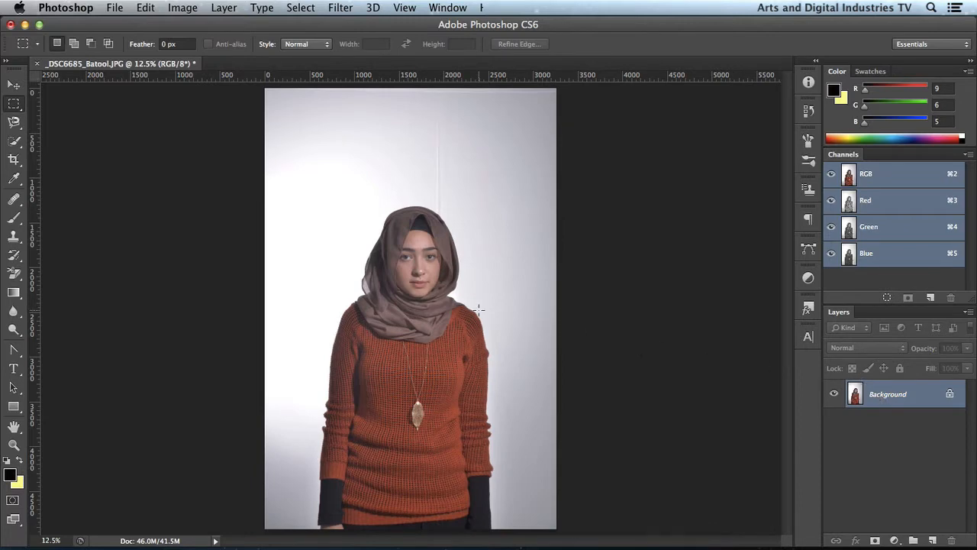
# - Add a Levels adjustment layer above the Background layer of the portrait
pyautogui.press('super+equal')
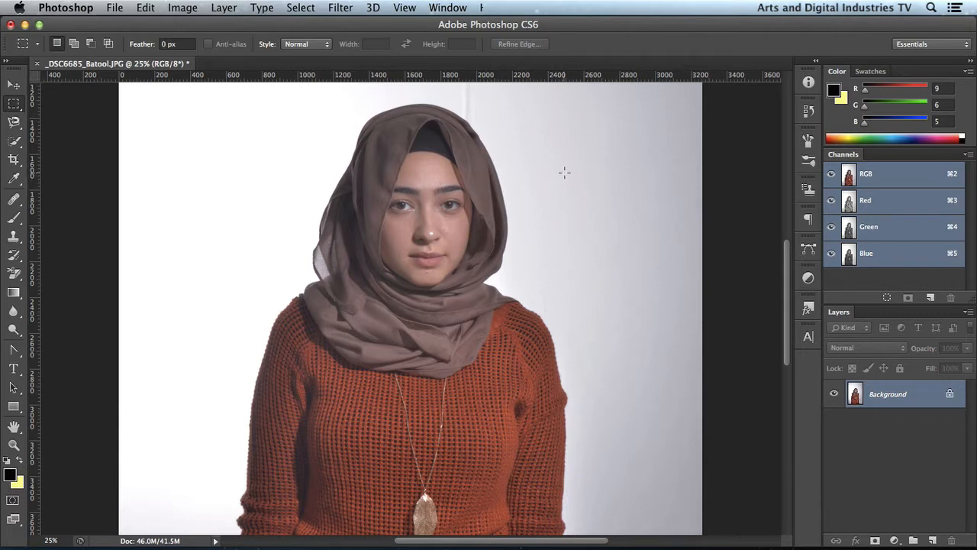
pyautogui.press('space')
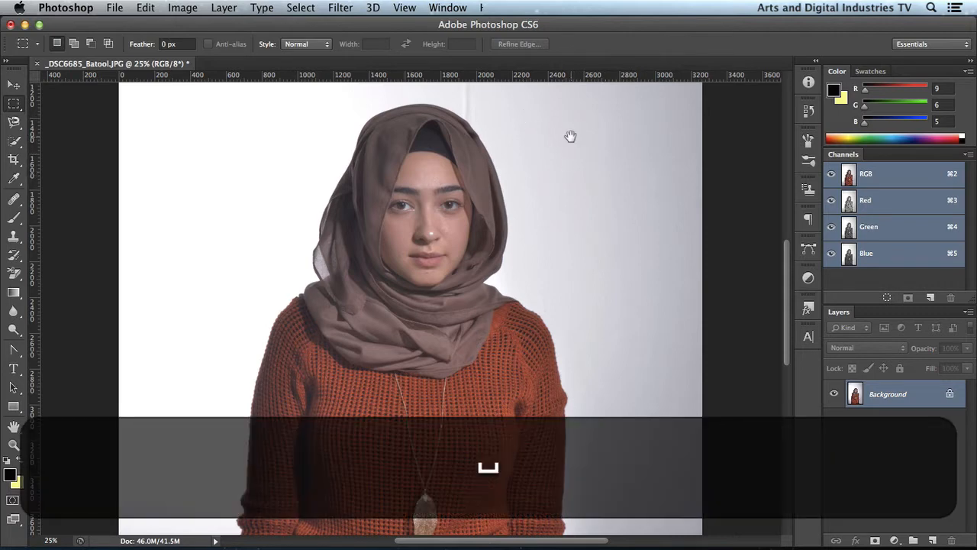
pyautogui.moveTo(570, 136); pyautogui.dragTo(585, 392)
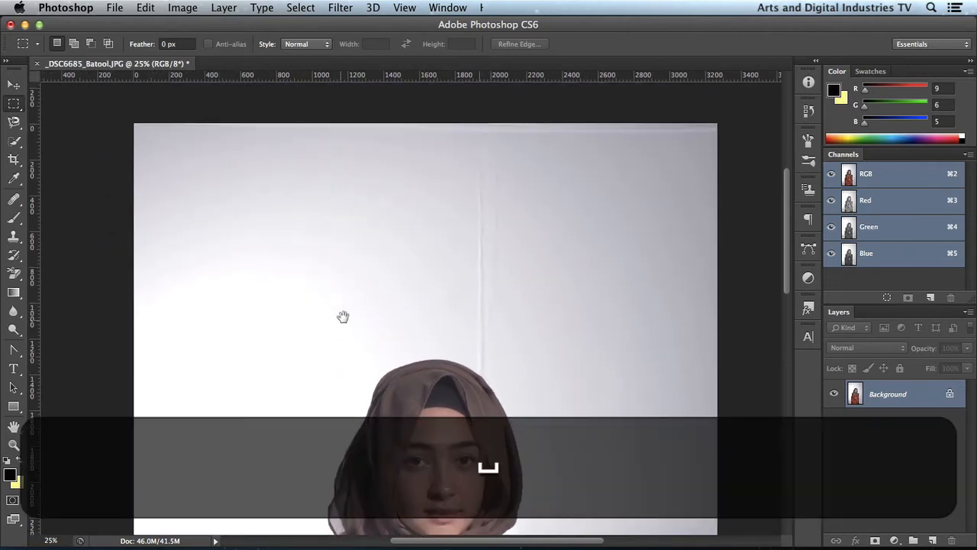
pyautogui.moveTo(343, 316); pyautogui.dragTo(342, 81)
pyautogui.moveTo(504, 257); pyautogui.dragTo(485, 185)
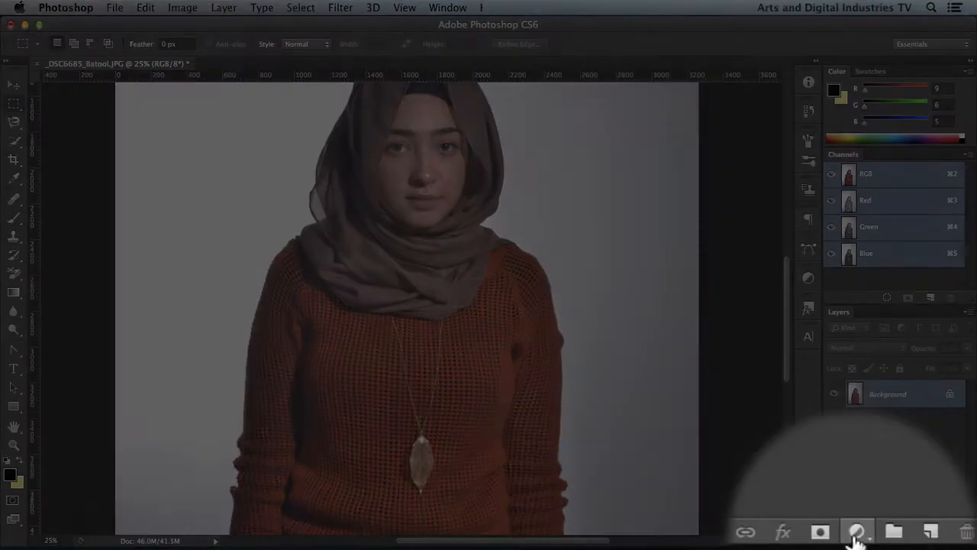
pyautogui.click(894, 539)
pyautogui.click(836, 533)
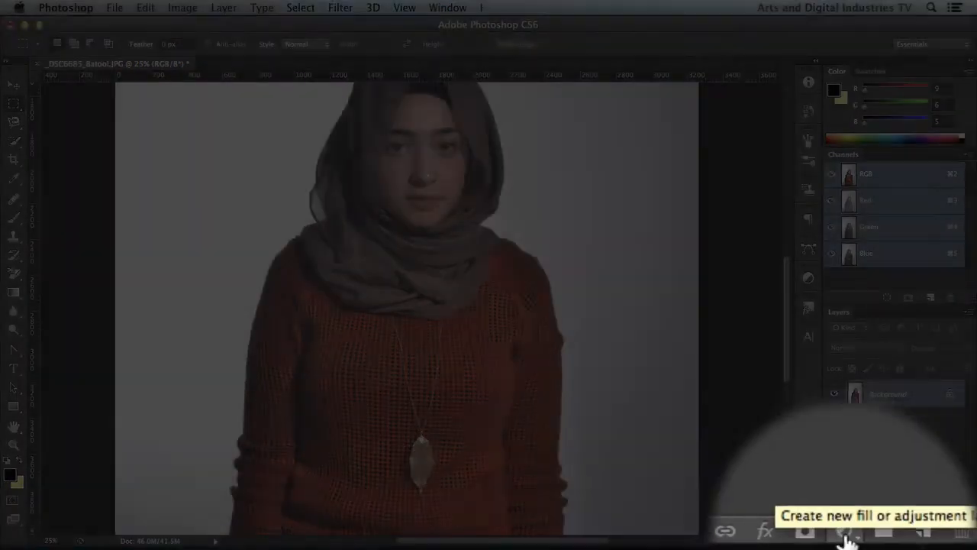
pyautogui.click(894, 540)
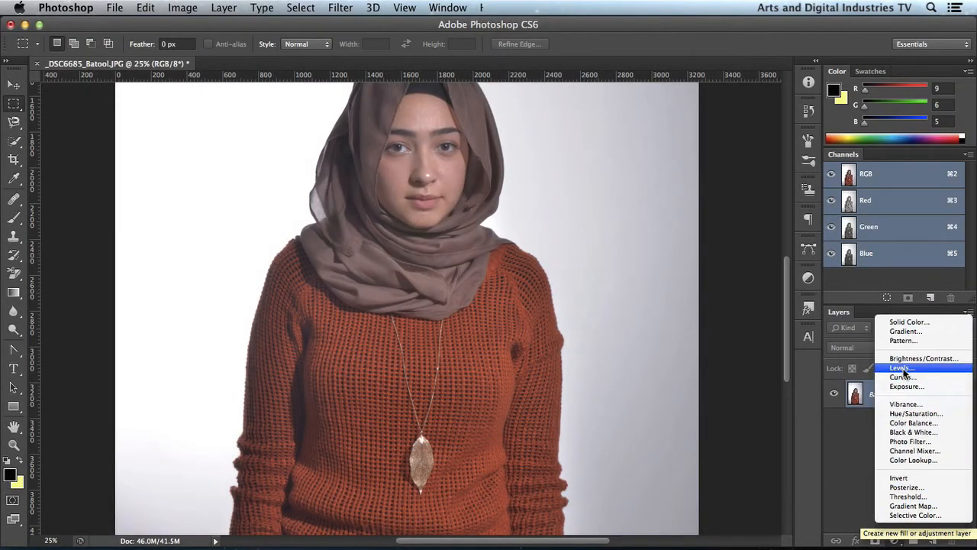
pyautogui.click(901, 369)
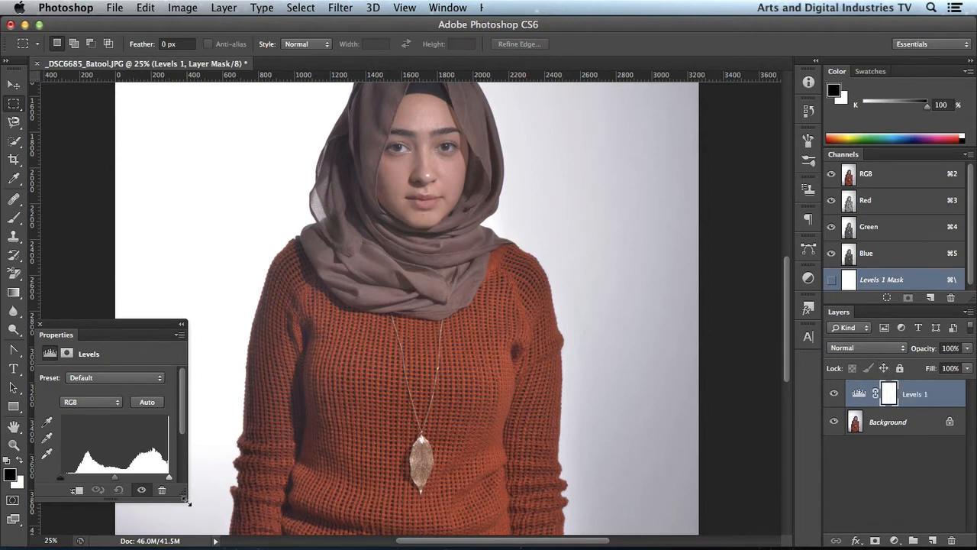
# - Enlarge the Levels properties panel so the histogram and its input values are fully shown
pyautogui.moveTo(189, 502); pyautogui.dragTo(290, 531)
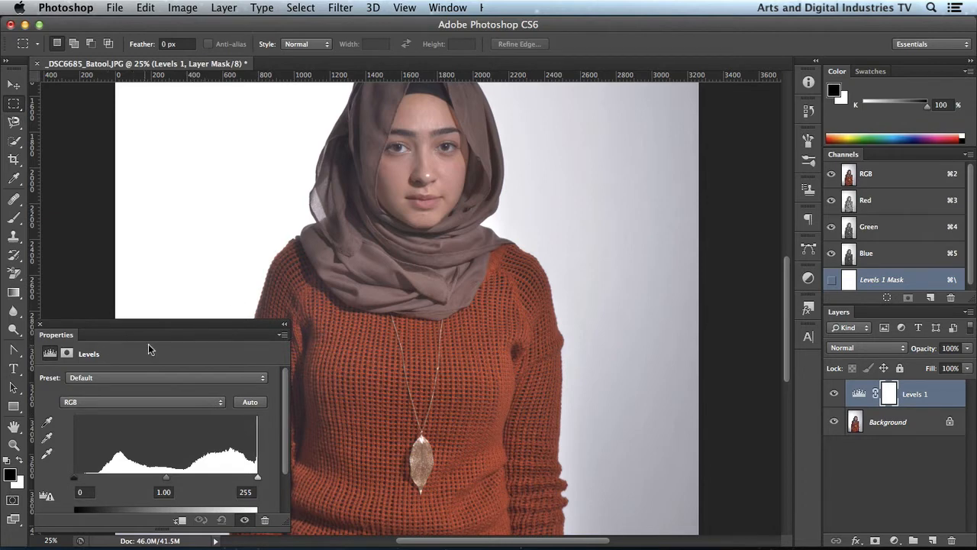
pyautogui.click(447, 7)
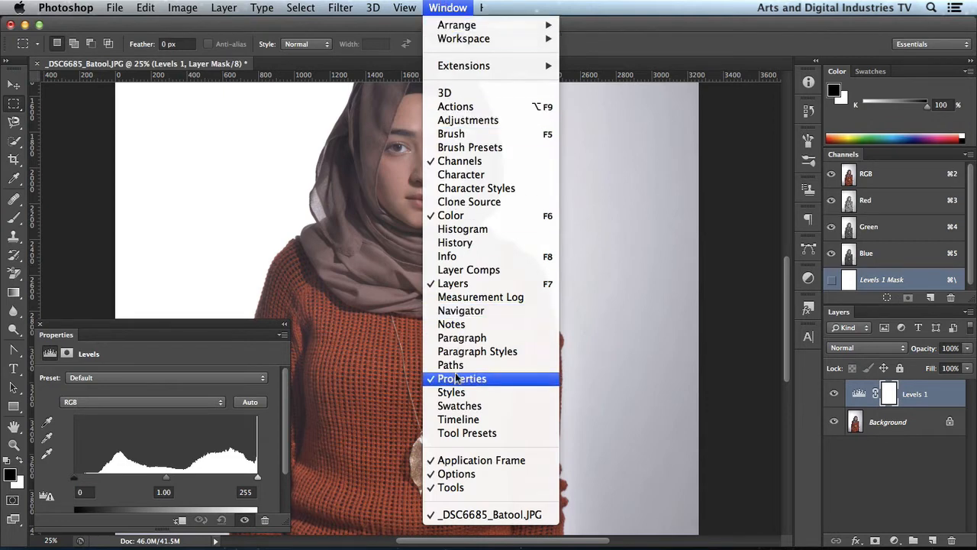
pyautogui.click(184, 351)
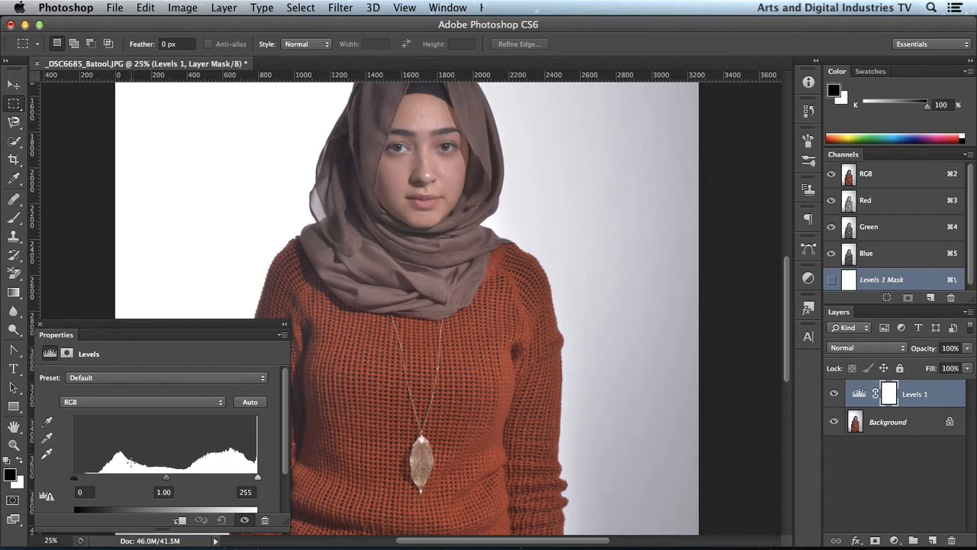
# - Set the RGB input levels to 55 for shadows, 1.17 for midtones and 221 for highlights
pyautogui.moveTo(75, 477); pyautogui.dragTo(115, 482)
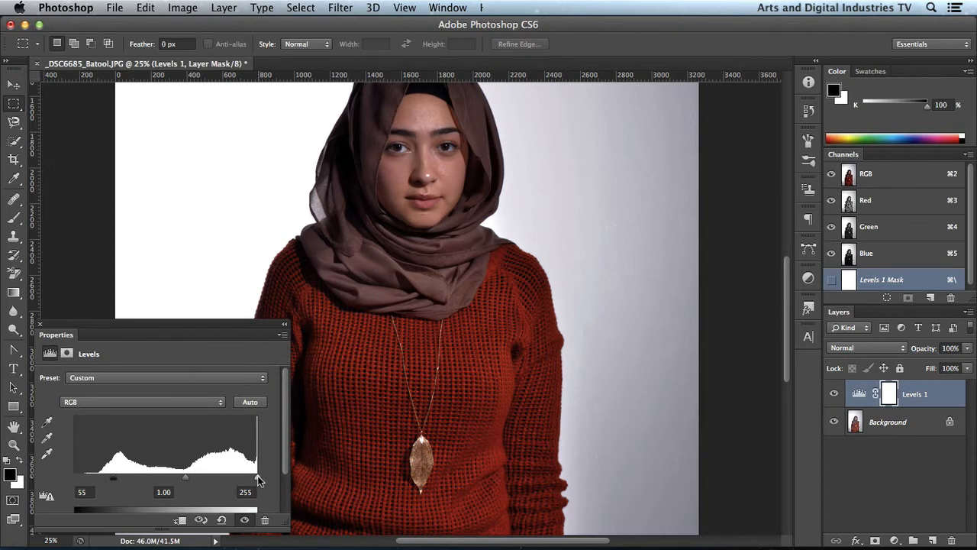
pyautogui.moveTo(257, 477); pyautogui.dragTo(233, 478)
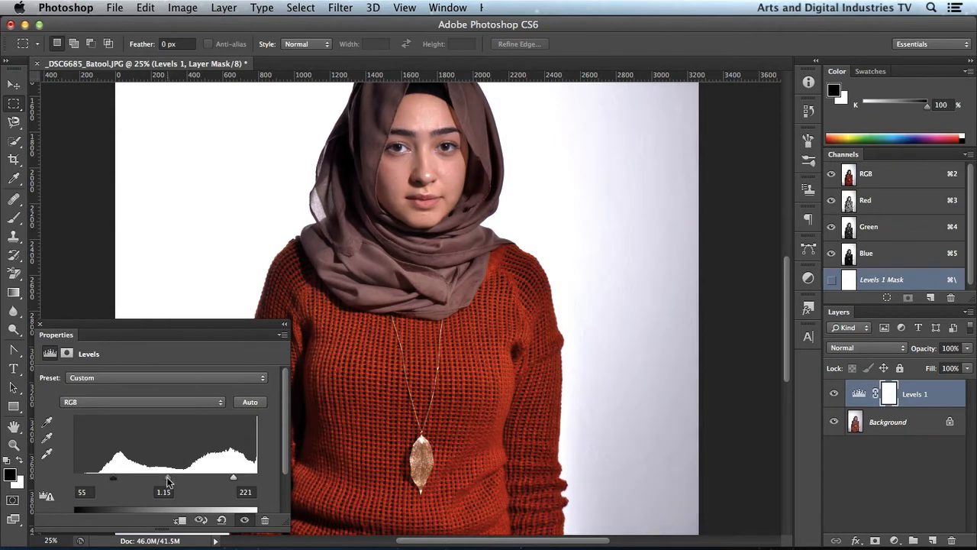
pyautogui.moveTo(167, 476)
pyautogui.mouseDown()
pyautogui.moveTo(197, 477)
pyautogui.moveTo(174, 477)
pyautogui.mouseUp()
pyautogui.moveTo(168, 475); pyautogui.dragTo(166, 475)
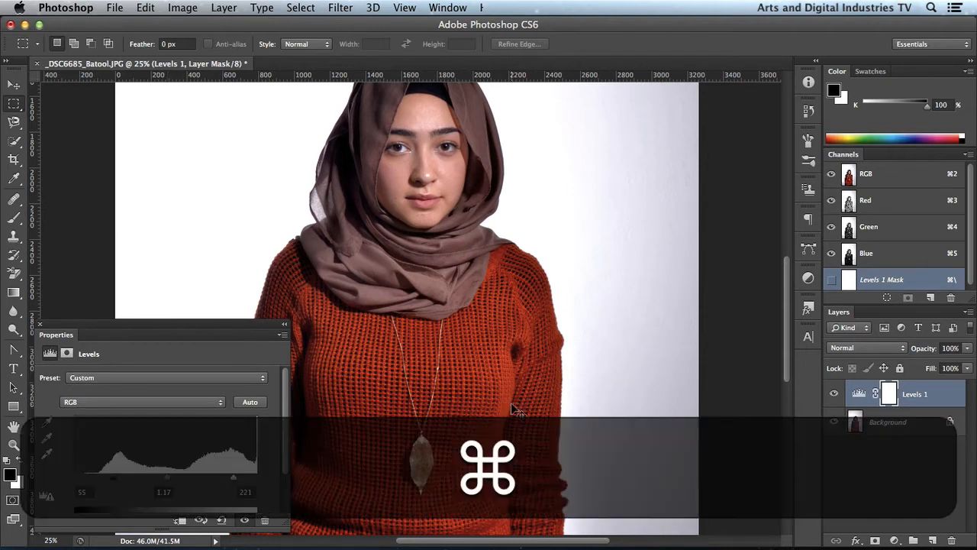
# - Compare the portrait with and without the Levels adjustment, looking closely at the face and backdrop
pyautogui.press('super+minus')
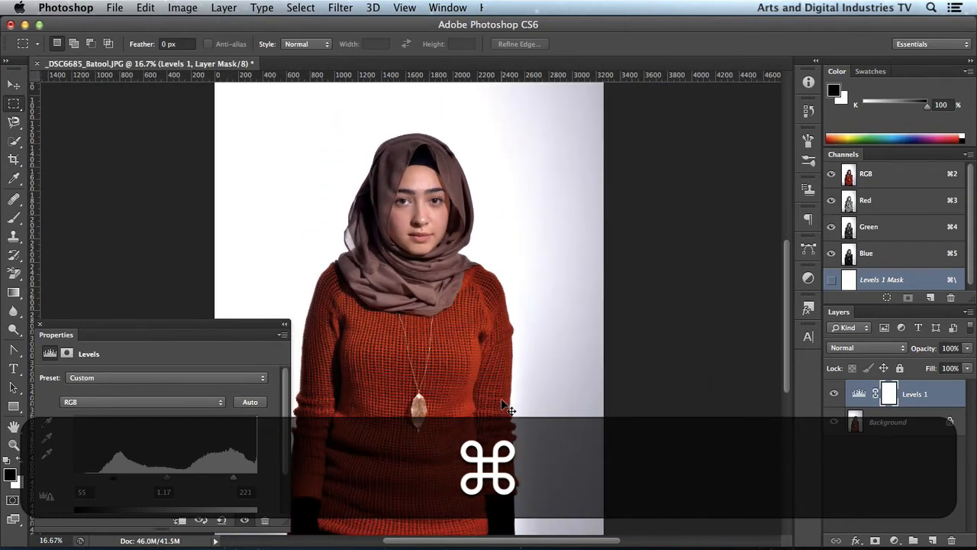
pyautogui.press('super+equal')
pyautogui.press('super+equal')
pyautogui.press('space')
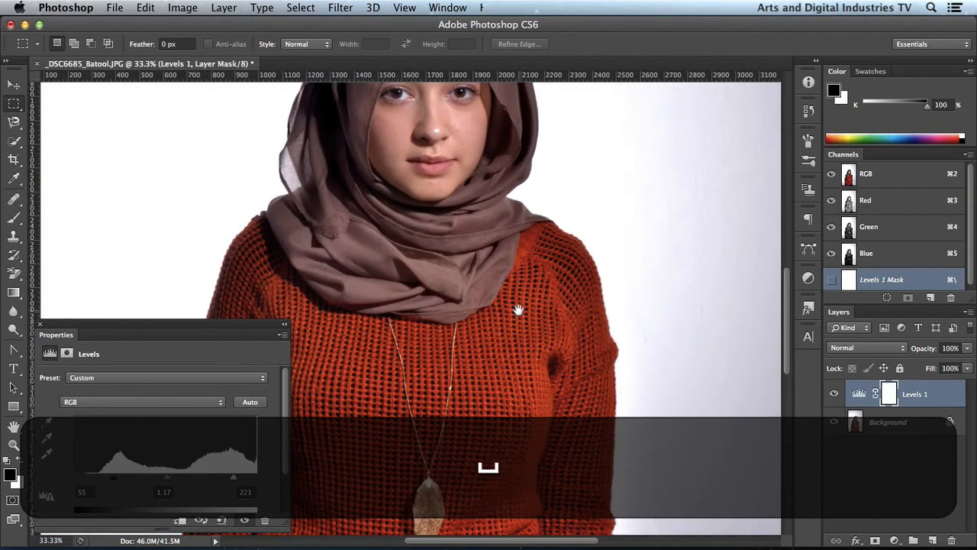
pyautogui.moveTo(517, 310); pyautogui.dragTo(530, 404)
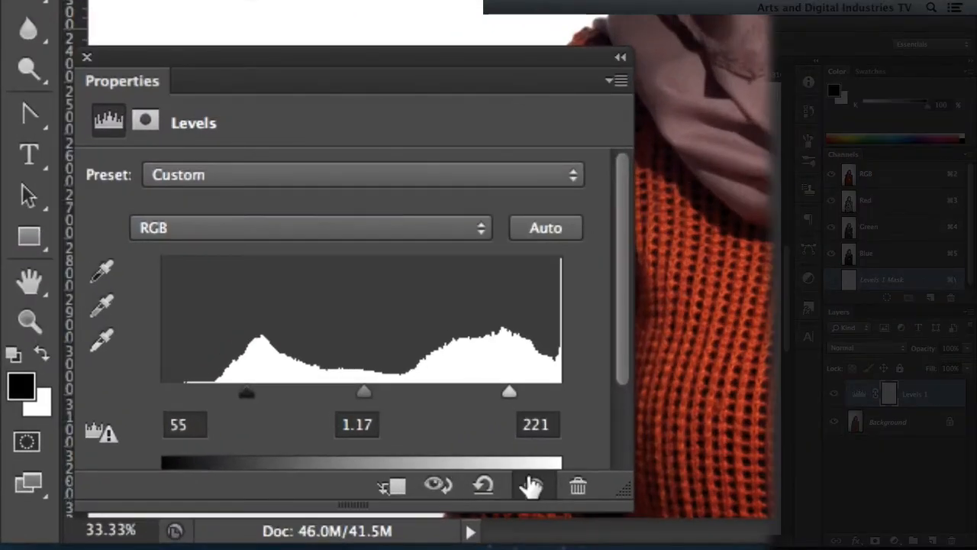
pyautogui.click(533, 486)
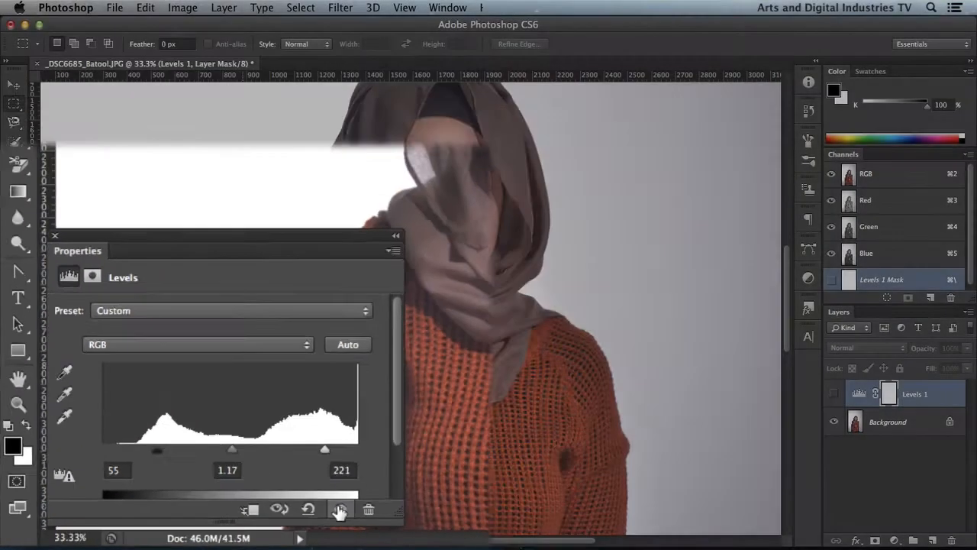
pyautogui.click(533, 486)
pyautogui.click(533, 486)
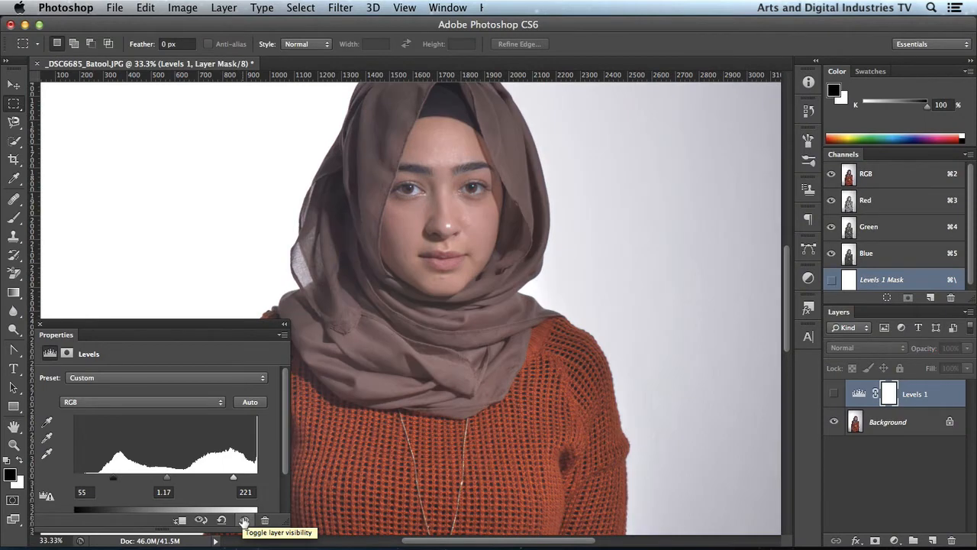
pyautogui.click(245, 521)
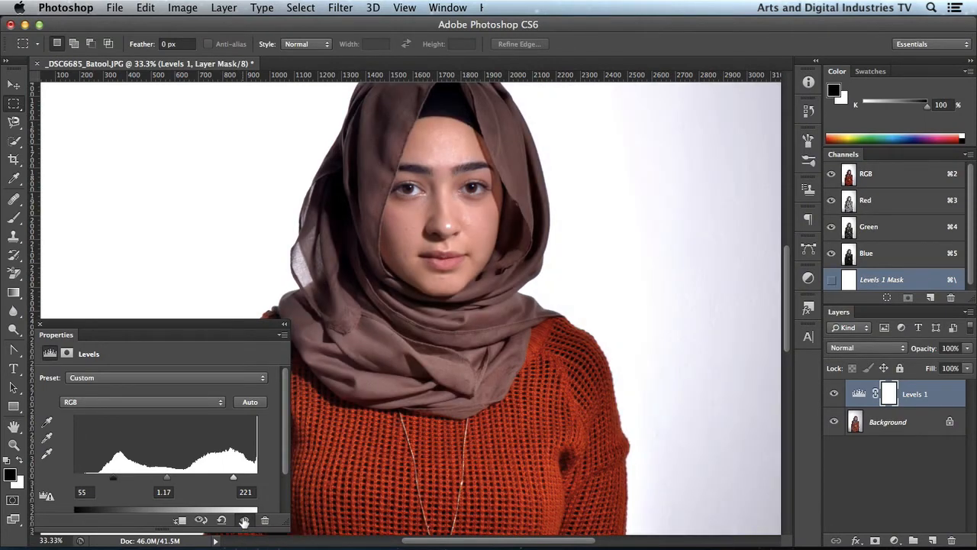
pyautogui.click(245, 520)
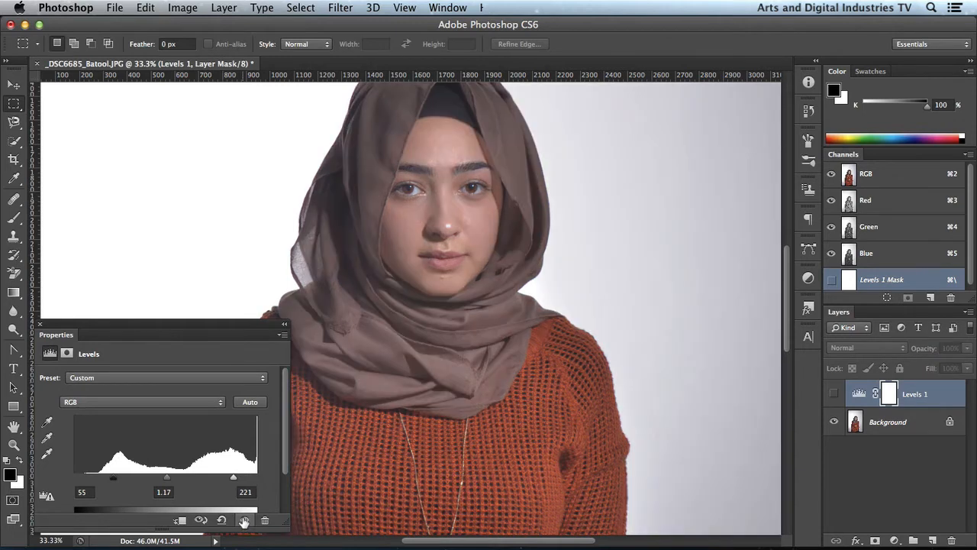
pyautogui.click(244, 521)
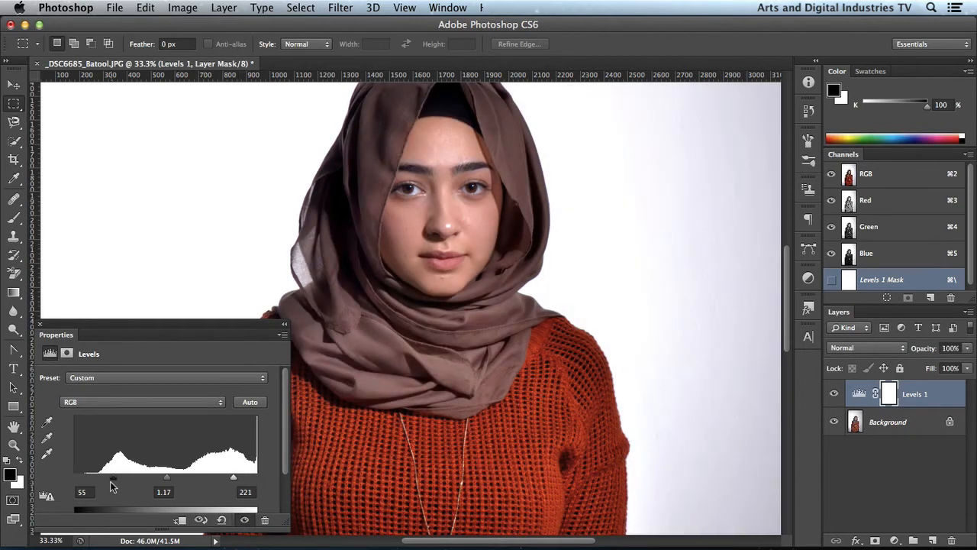
# - Refine the Levels adjustment to 1.14 for midtones and 229 for highlights, keeping shadows at 55
pyautogui.moveTo(116, 477); pyautogui.dragTo(113, 479)
pyautogui.moveTo(235, 479); pyautogui.dragTo(236, 478)
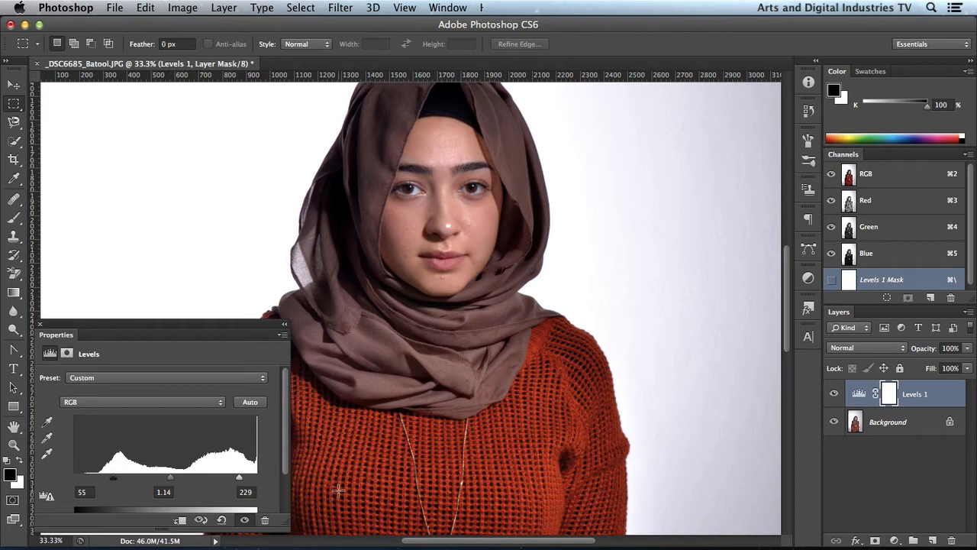
pyautogui.press('super+minus')
pyautogui.press('super+minus')
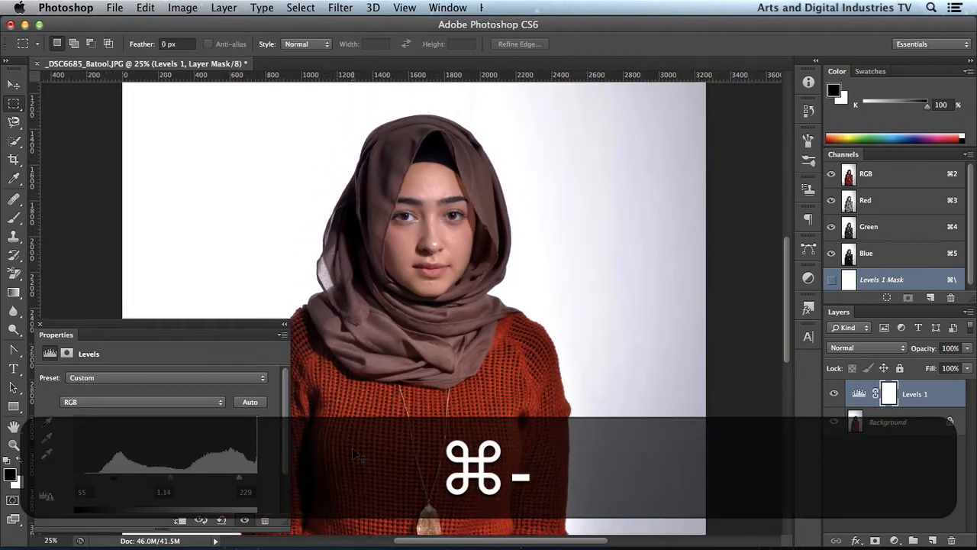
# - Examine the upper backdrop of the portrait up close with and without the Levels 1 adjustment
pyautogui.press('super+minus')
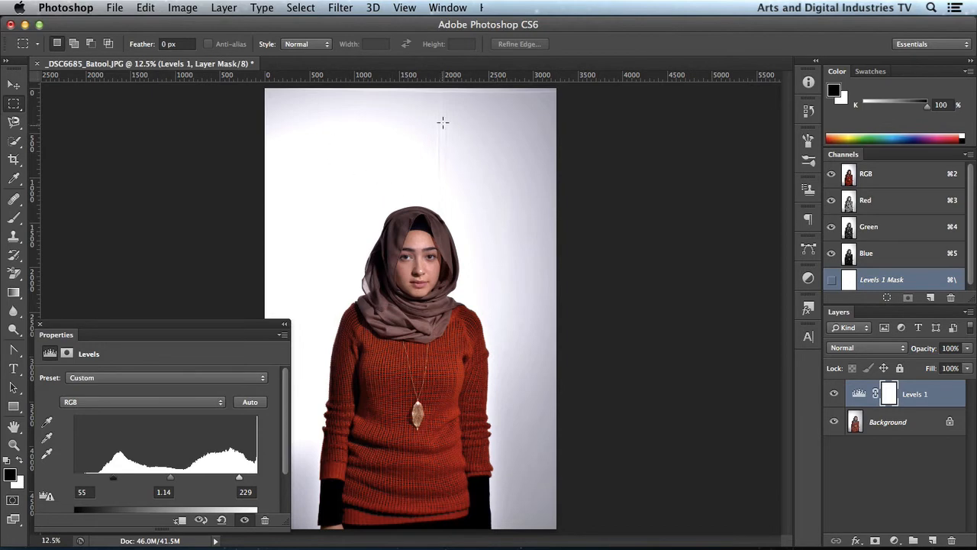
pyautogui.press('super+equal')
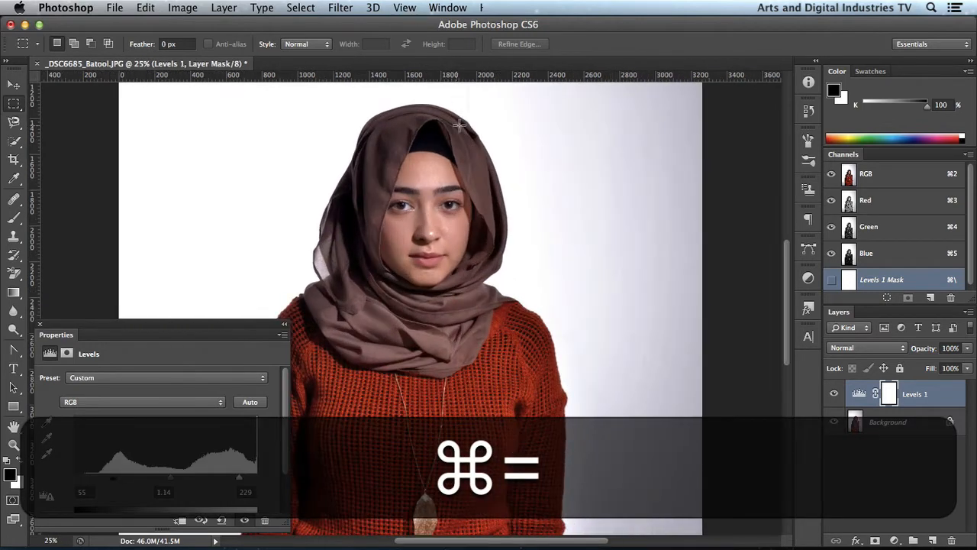
pyautogui.moveTo(511, 201); pyautogui.dragTo(510, 436)
pyautogui.moveTo(499, 373); pyautogui.dragTo(545, 313)
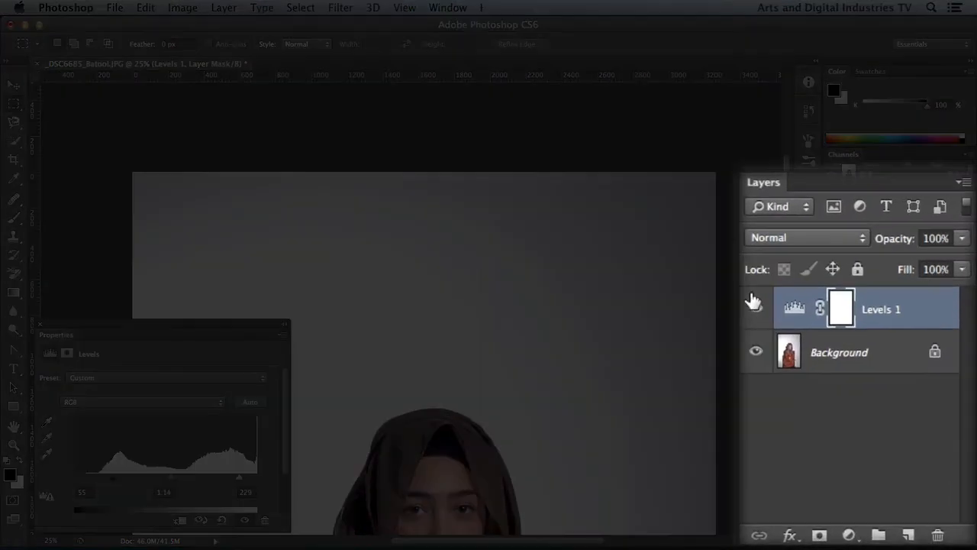
pyautogui.click(833, 394)
pyautogui.click(749, 306)
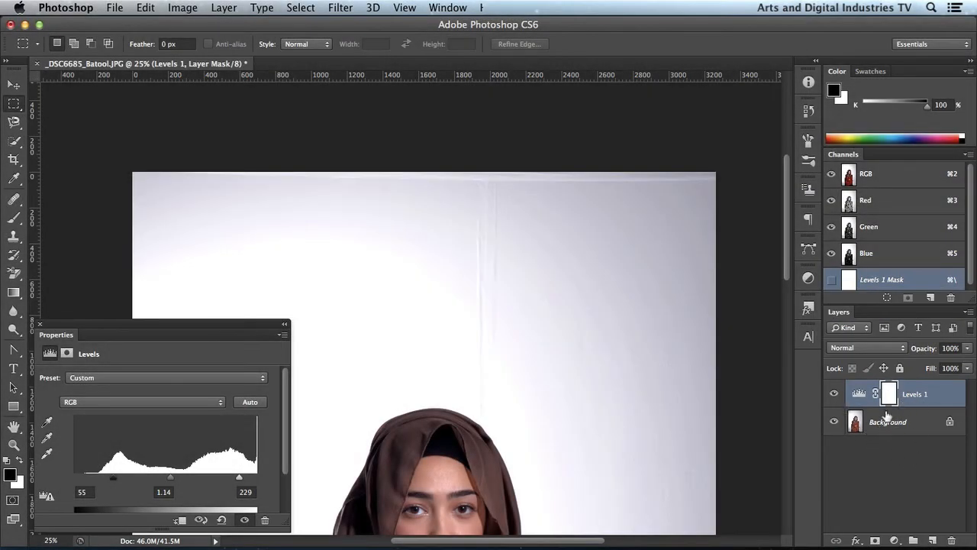
pyautogui.click(833, 395)
pyautogui.click(834, 395)
# - Select the whole backdrop around the woman on the Background layer with the Quick Selection tool
pyautogui.press('super')
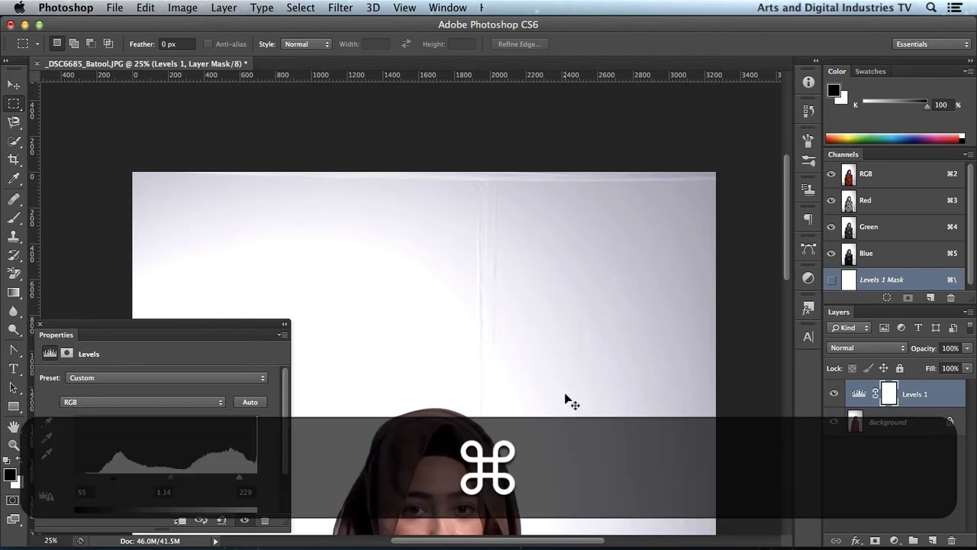
pyautogui.press('super+minus')
pyautogui.press('super+minus')
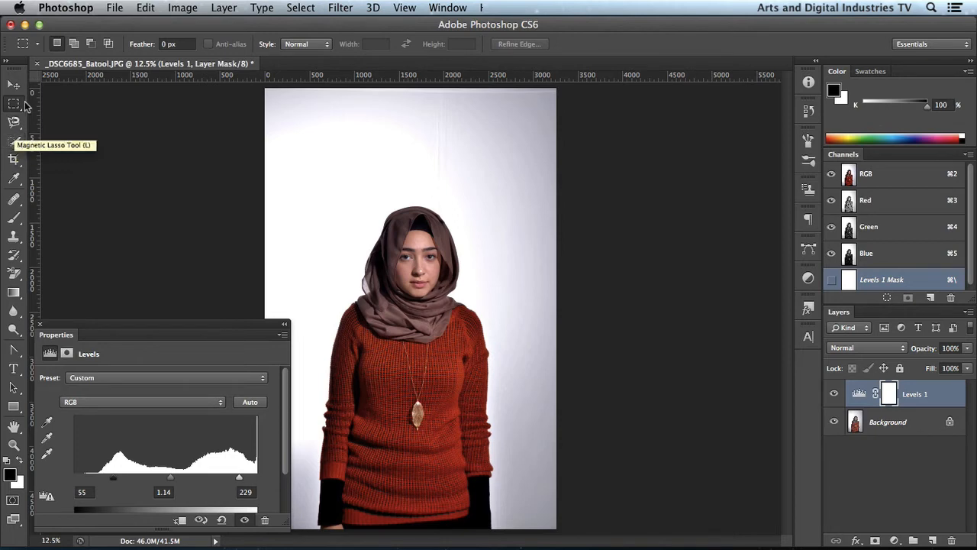
pyautogui.click(16, 143)
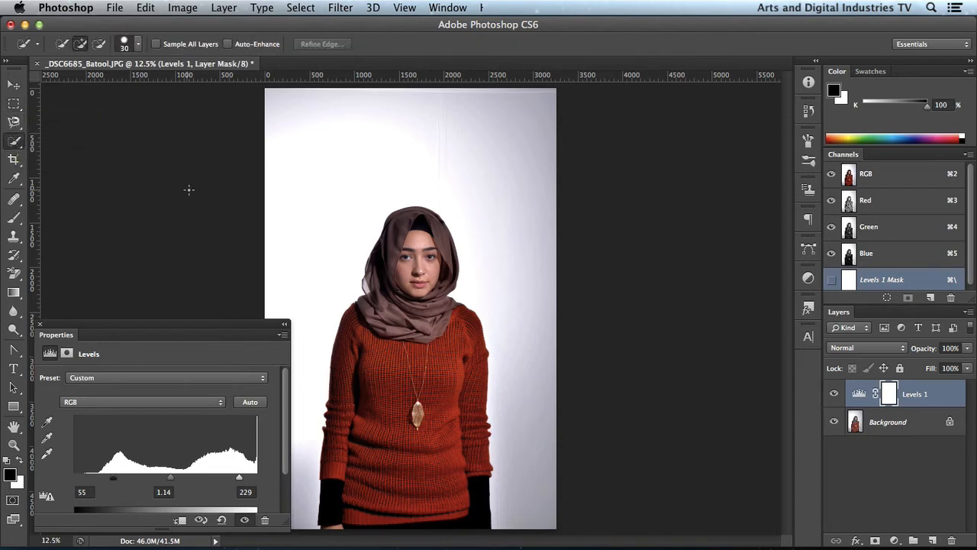
pyautogui.click(20, 148)
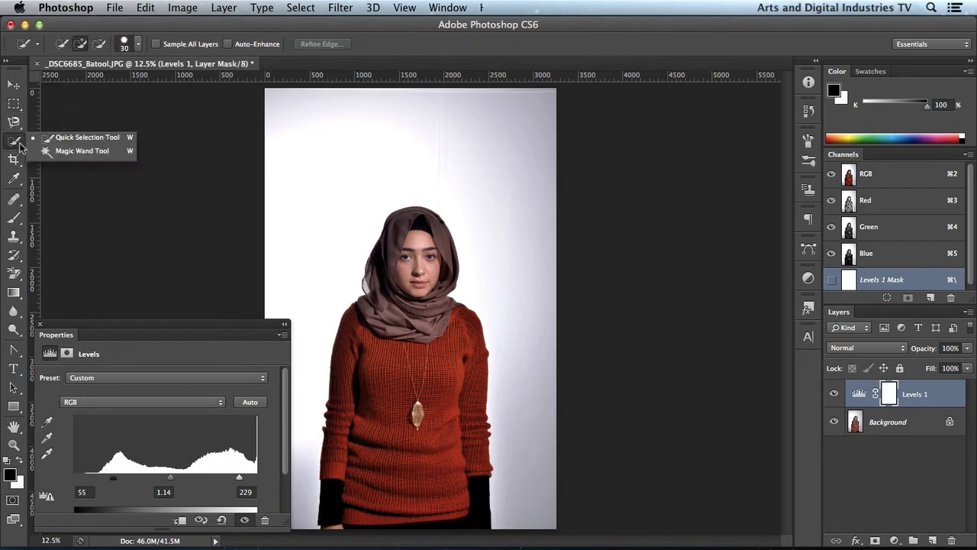
pyautogui.click(85, 140)
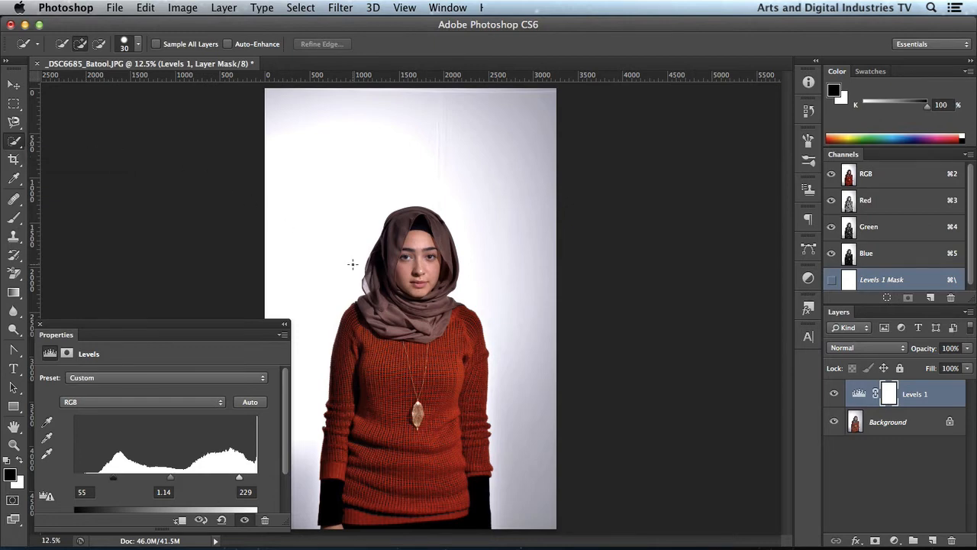
pyautogui.click(884, 422)
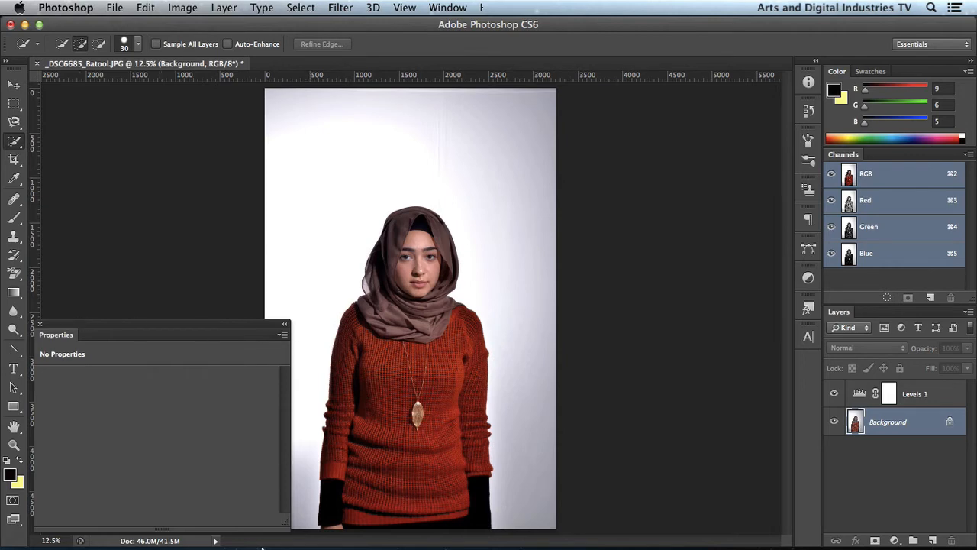
pyautogui.moveTo(287, 523); pyautogui.dragTo(237, 522)
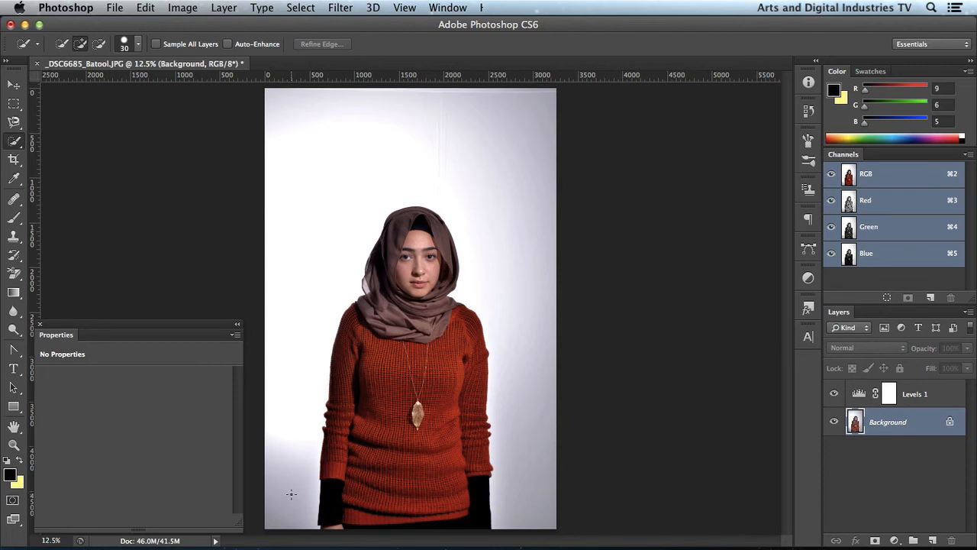
pyautogui.moveTo(291, 494)
pyautogui.mouseDown()
pyautogui.moveTo(308, 184)
pyautogui.moveTo(321, 155)
pyautogui.moveTo(370, 127)
pyautogui.moveTo(442, 125)
pyautogui.moveTo(476, 139)
pyautogui.moveTo(529, 209)
pyautogui.moveTo(535, 371)
pyautogui.moveTo(524, 476)
pyautogui.mouseUp()
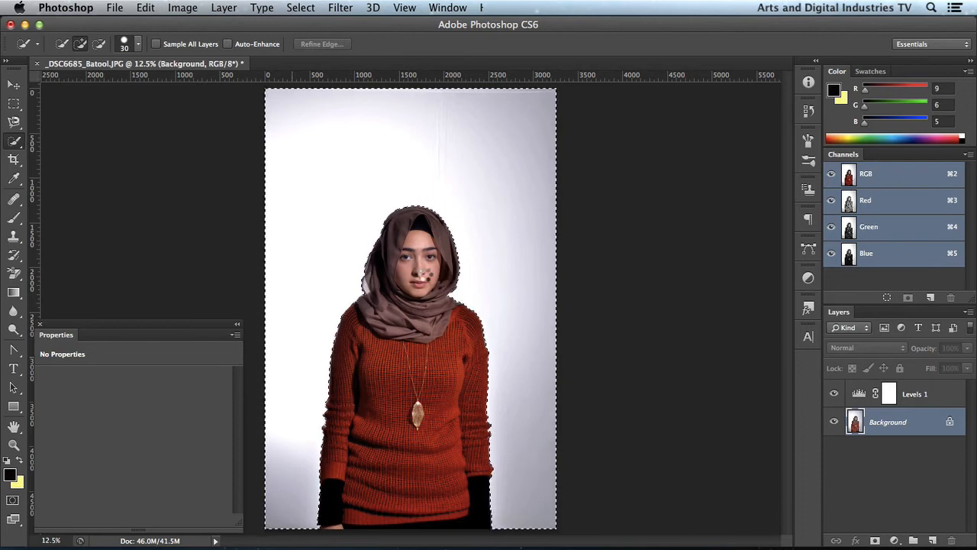
# - Add a Levels adjustment layer masked to the backdrop selection and move it above the Levels 1 layer
pyautogui.moveTo(557, 544)
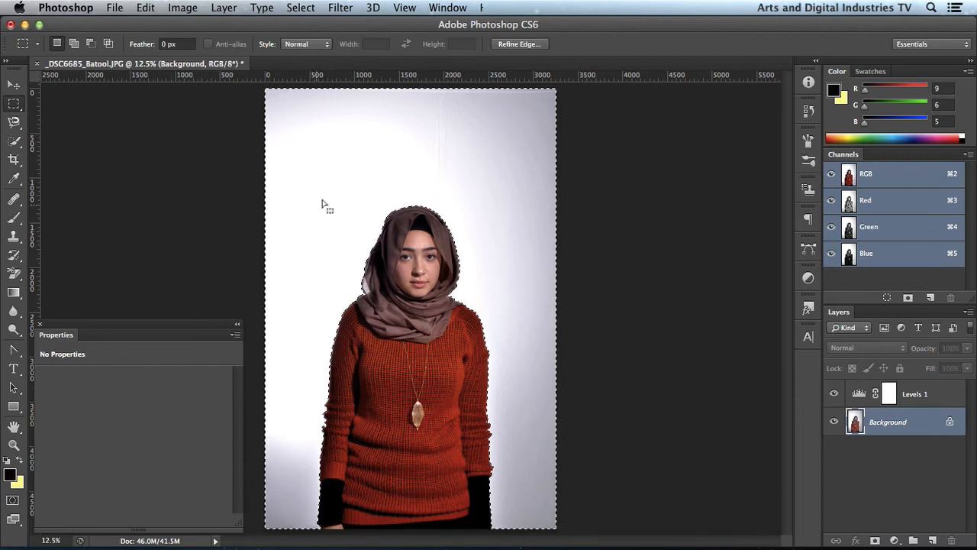
pyautogui.click(893, 539)
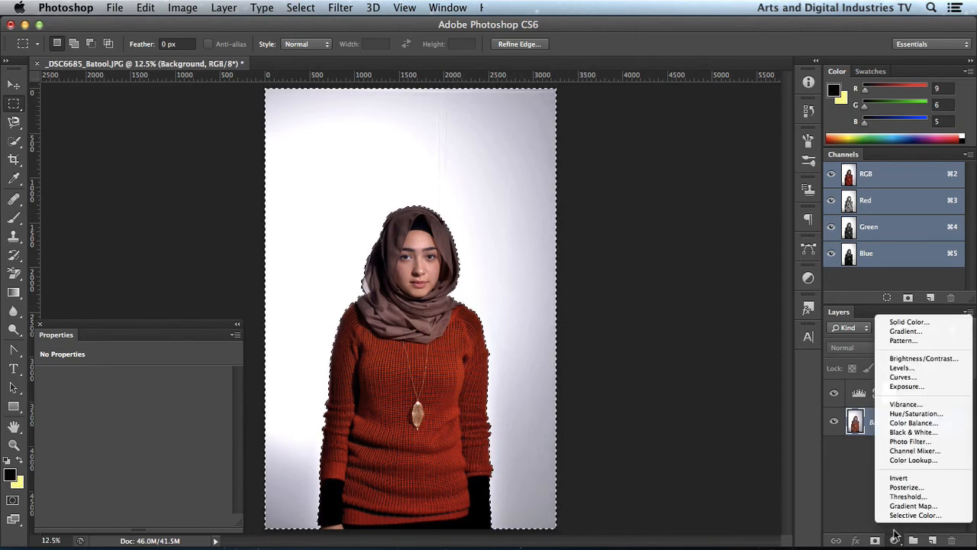
pyautogui.click(900, 367)
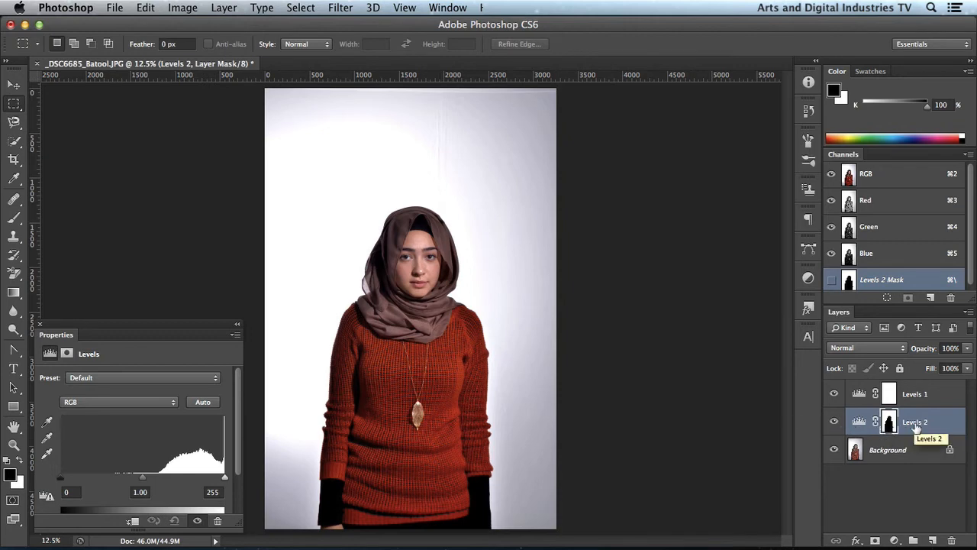
pyautogui.moveTo(915, 428); pyautogui.dragTo(913, 389)
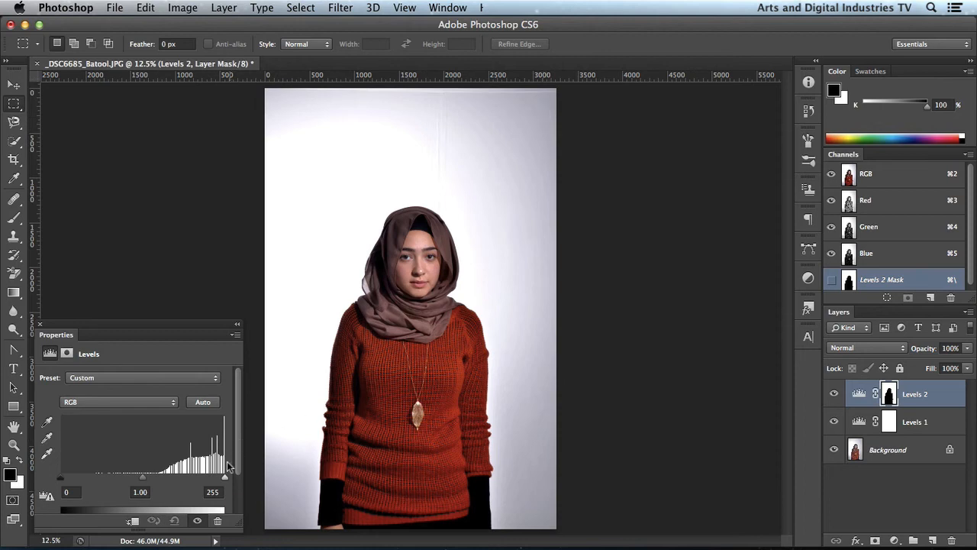
# - Set the backdrop adjustment's highlight input level to 152 and compare the image with and without it
pyautogui.moveTo(222, 475); pyautogui.dragTo(157, 467)
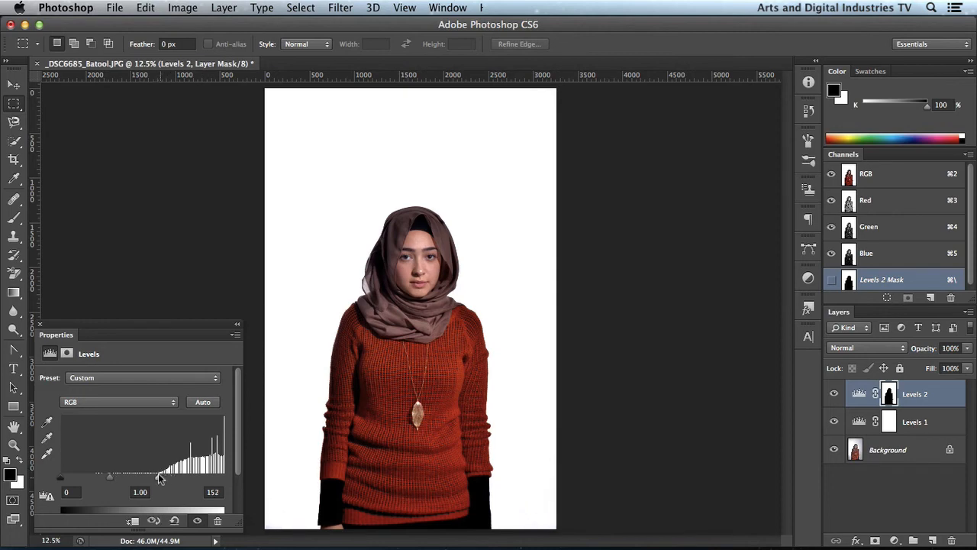
pyautogui.click(200, 521)
pyautogui.click(200, 522)
pyautogui.click(200, 521)
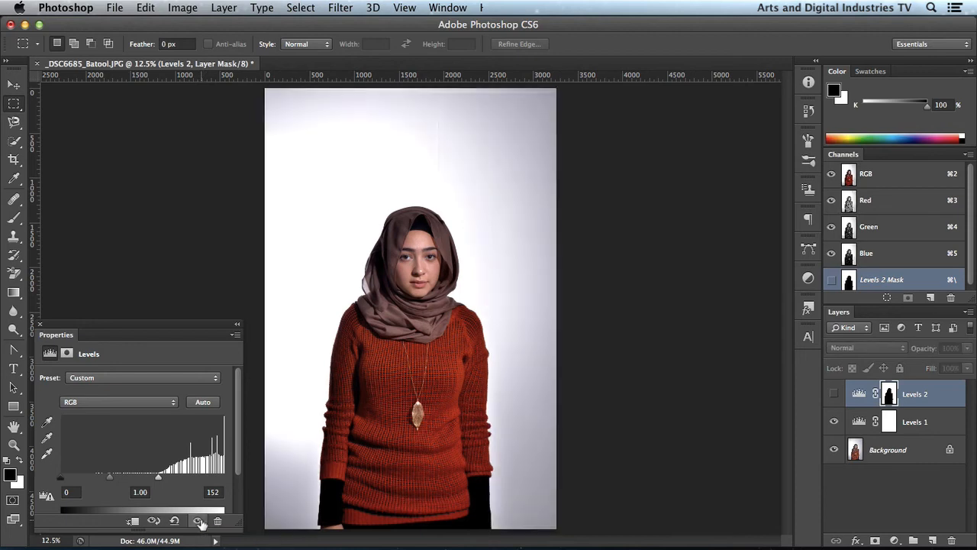
pyautogui.click(200, 521)
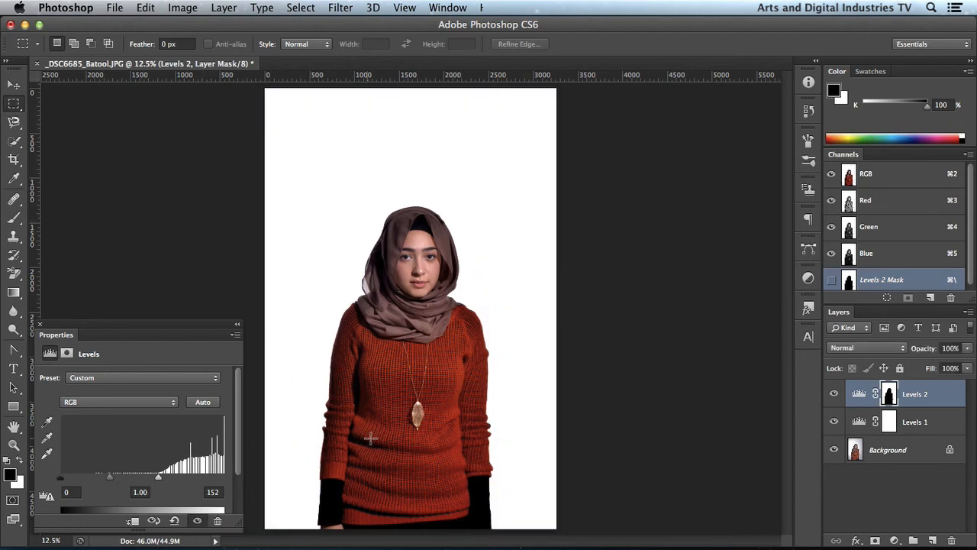
# - Review the Background, Levels 1 and Levels 2 layers up close and compare the portrait with and without Levels 2
pyautogui.press('super+equal')
pyautogui.press('super+equal')
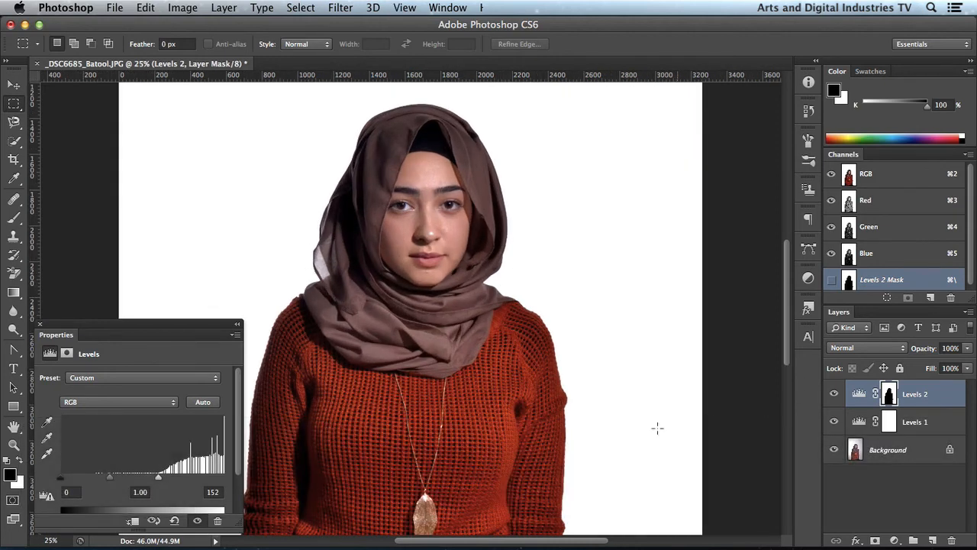
pyautogui.click(889, 452)
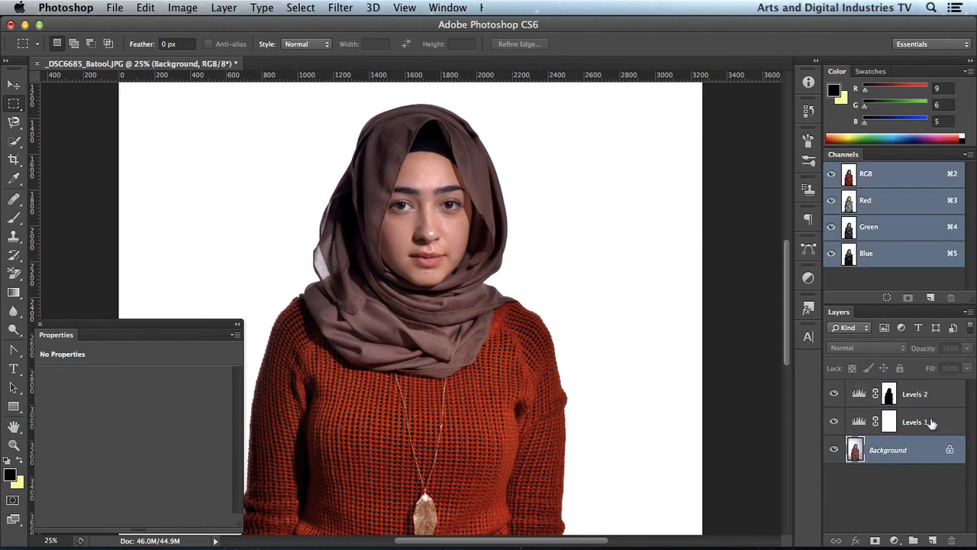
pyautogui.click(931, 423)
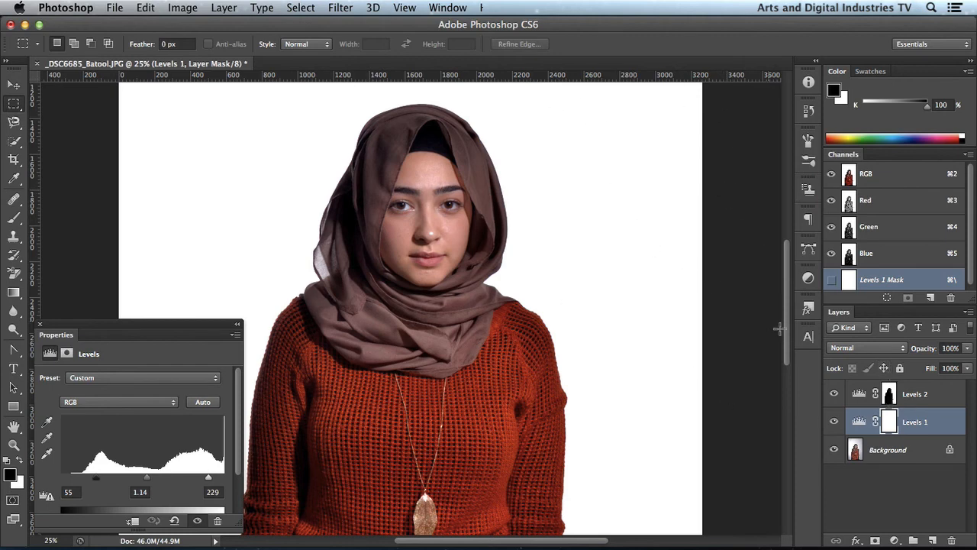
pyautogui.click(930, 397)
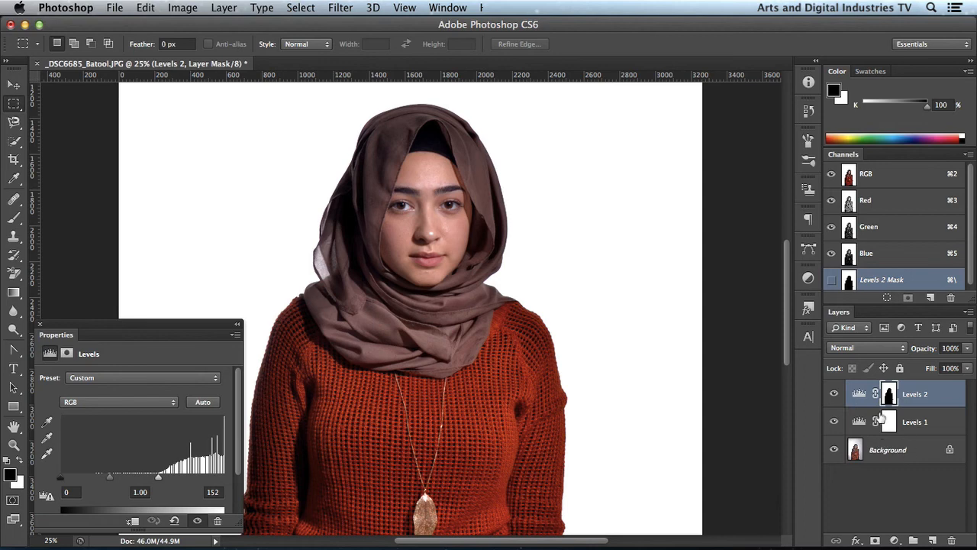
pyautogui.click(834, 394)
pyautogui.click(834, 393)
pyautogui.click(834, 394)
pyautogui.click(834, 393)
# - Save the portrait to the Desktop in Photoshop format, keeping its layers and embedded color profile
pyautogui.click(107, 7)
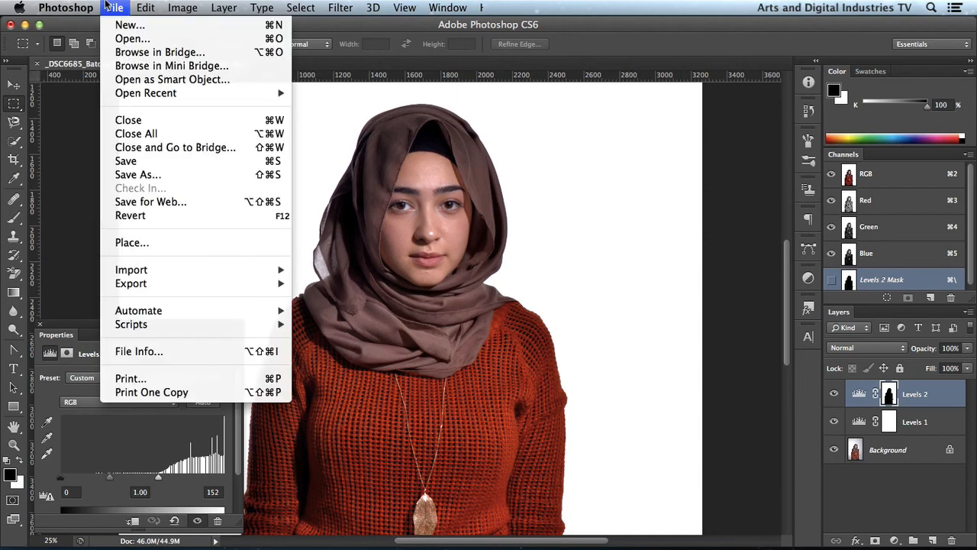
pyautogui.click(147, 163)
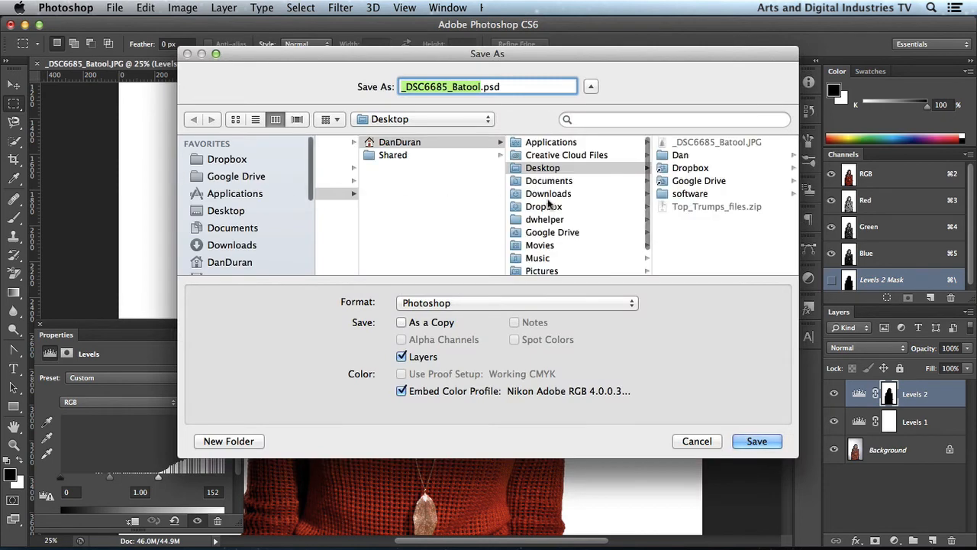
pyautogui.click(237, 211)
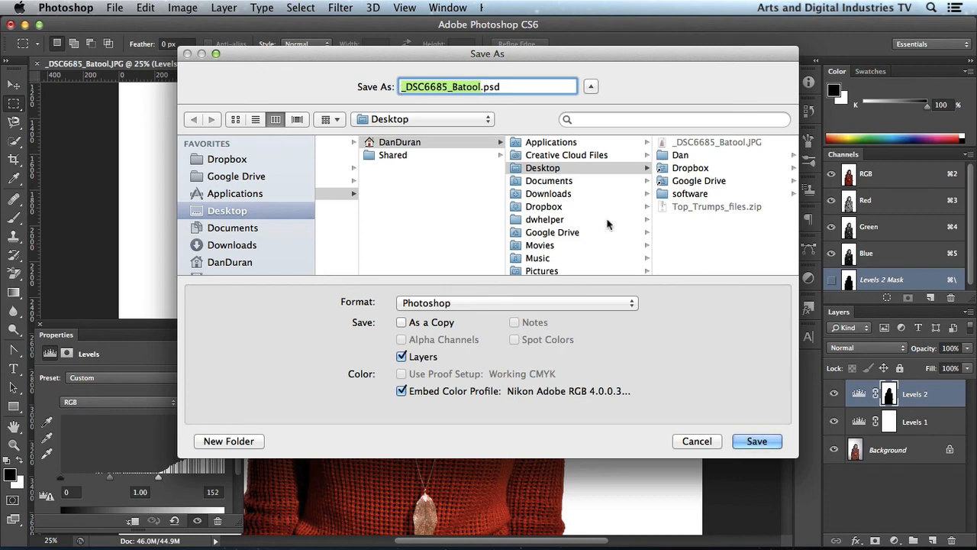
pyautogui.hscroll(-3, 504, 169)
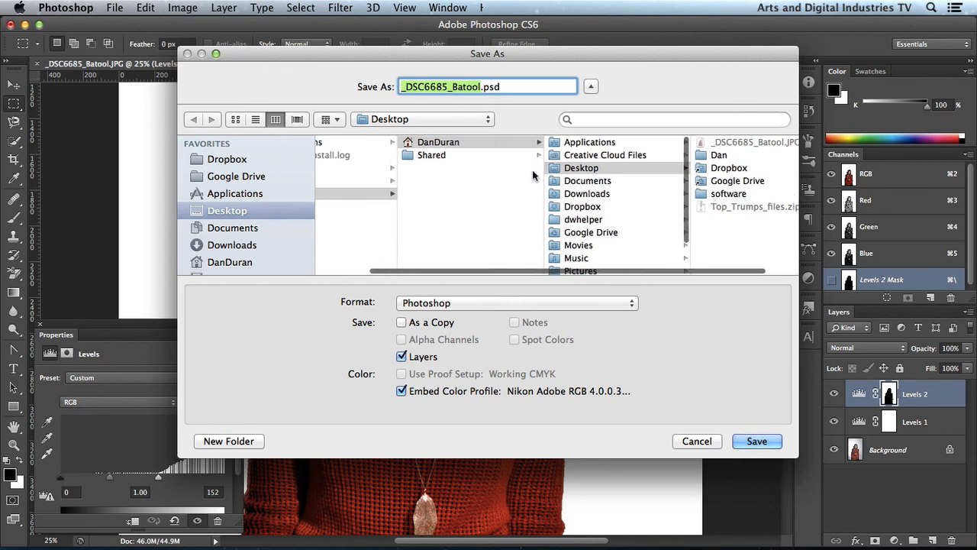
pyautogui.click(473, 306)
pyautogui.click(463, 304)
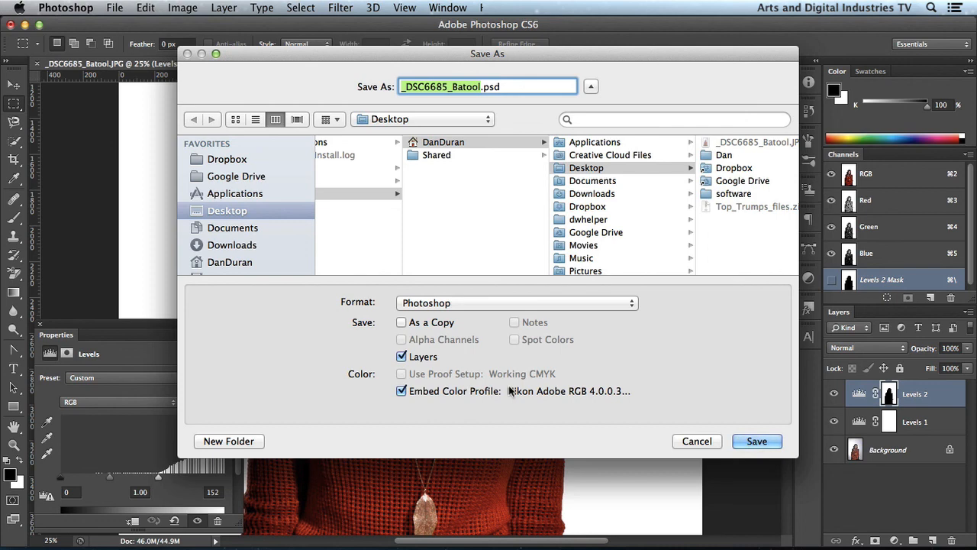
pyautogui.click(755, 442)
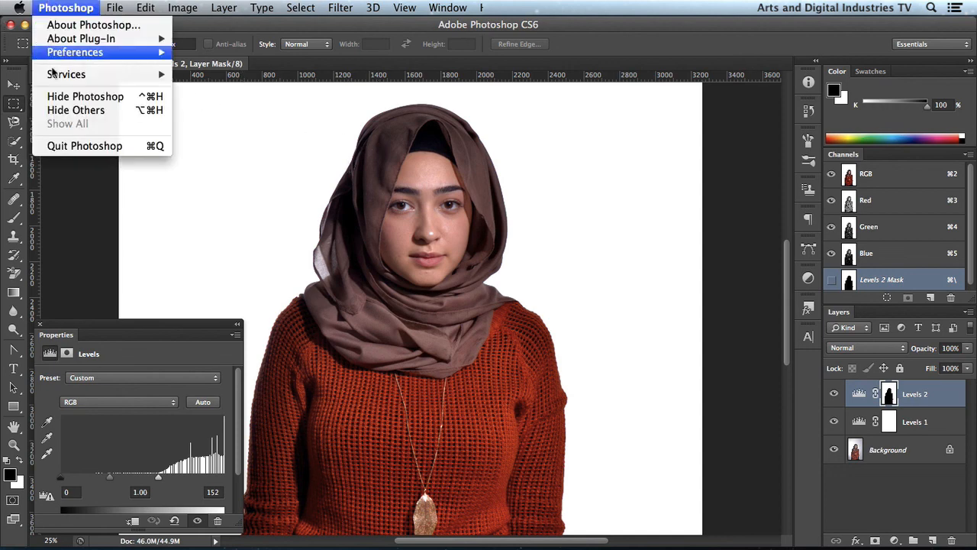
# - Hide Photoshop and move the saved PSD file on the desktop to just below Top_Trumps_files.zip
pyautogui.click(55, 7)
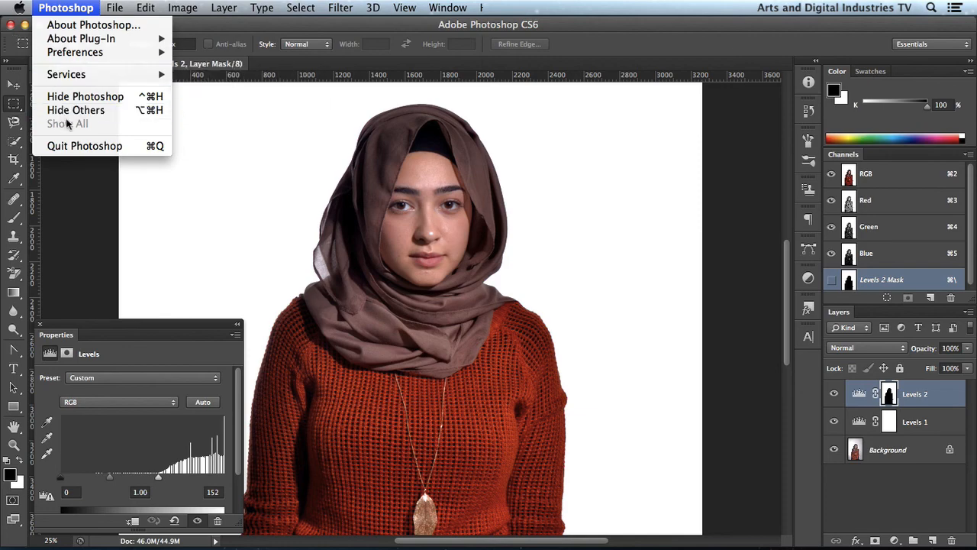
pyautogui.press('super+h')
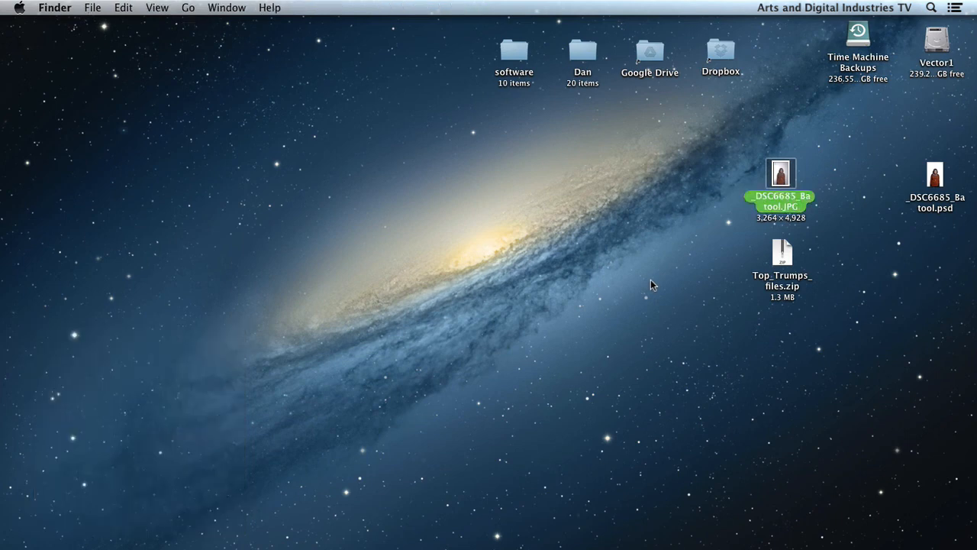
pyautogui.click(936, 186)
pyautogui.moveTo(936, 185); pyautogui.dragTo(778, 339)
pyautogui.click(882, 319)
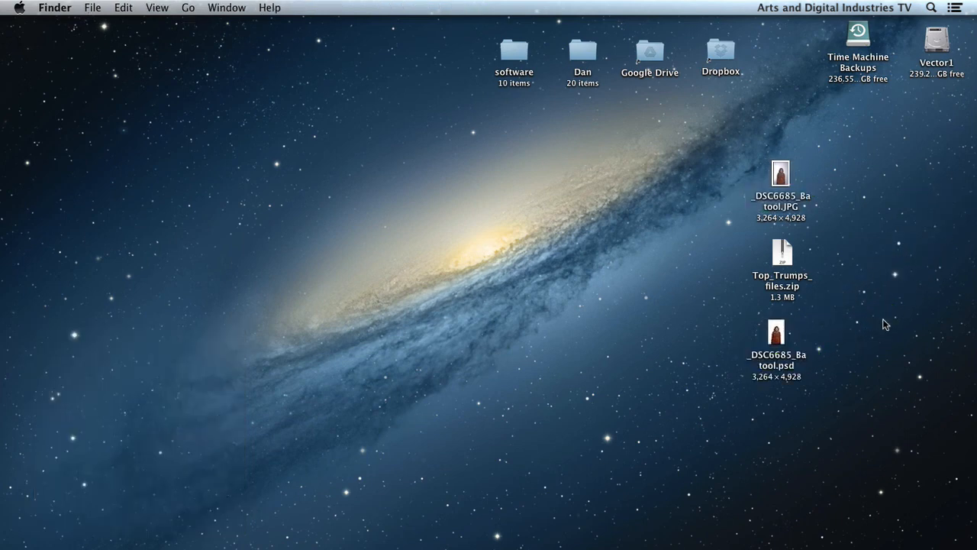